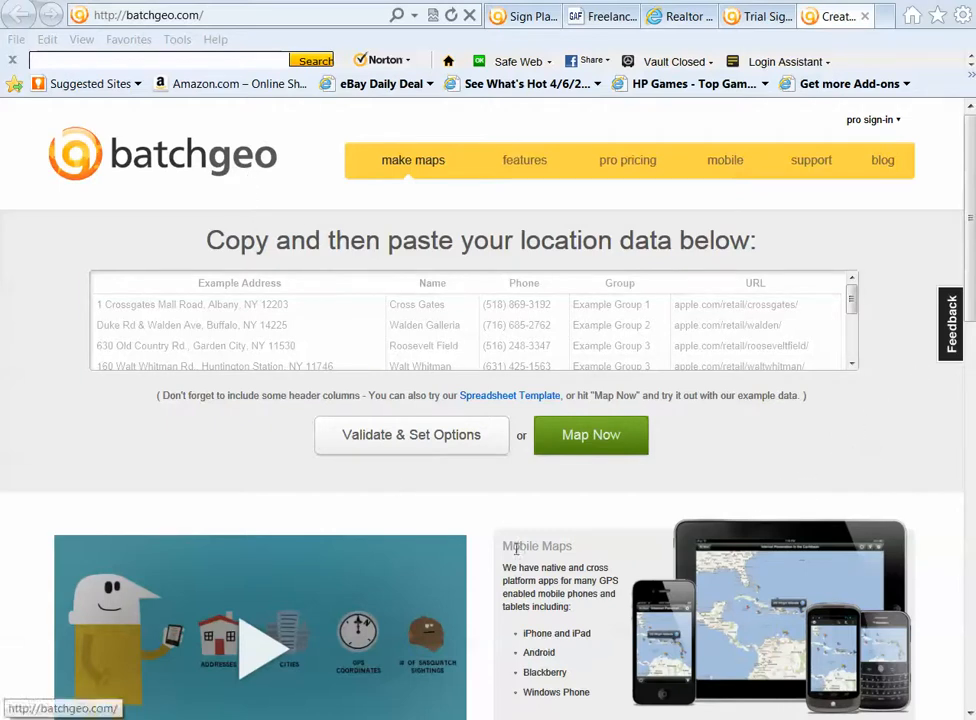
# Switch to the 4-07-13_Sign Placement File workbook in Excel and widen the Business Name column slightly
pyautogui.moveTo(464, 719)
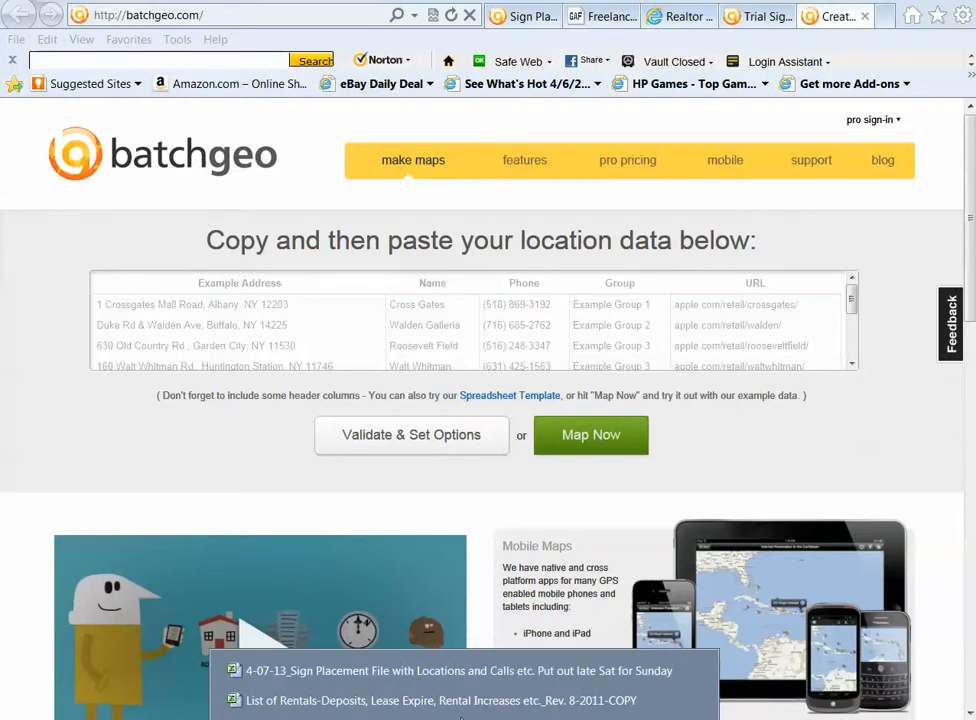
pyautogui.click(407, 670)
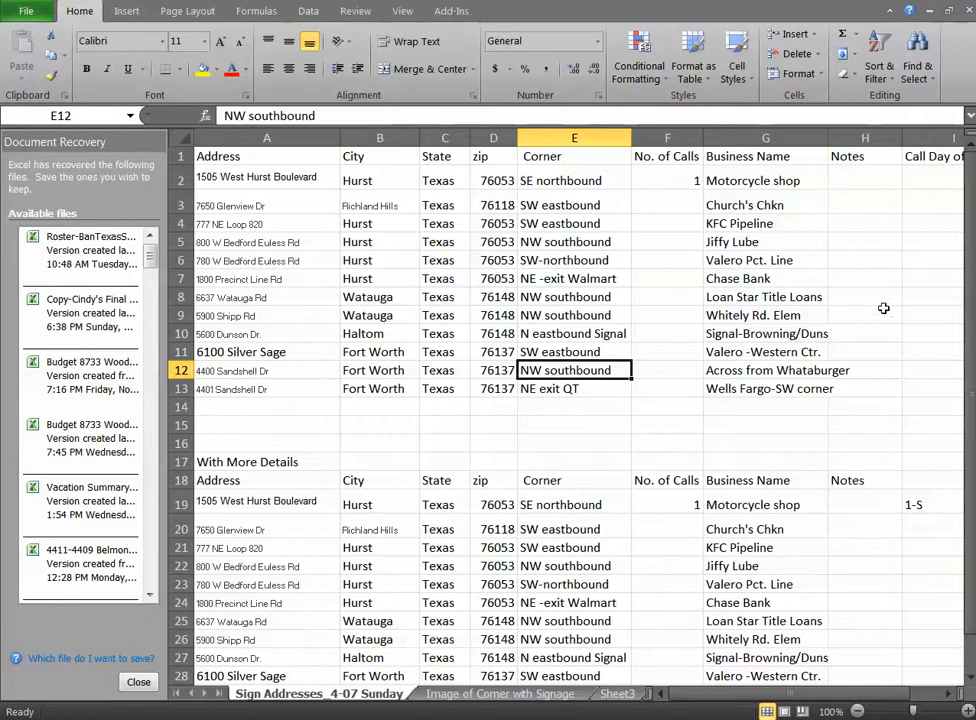
pyautogui.moveTo(828, 137); pyautogui.dragTo(838, 138)
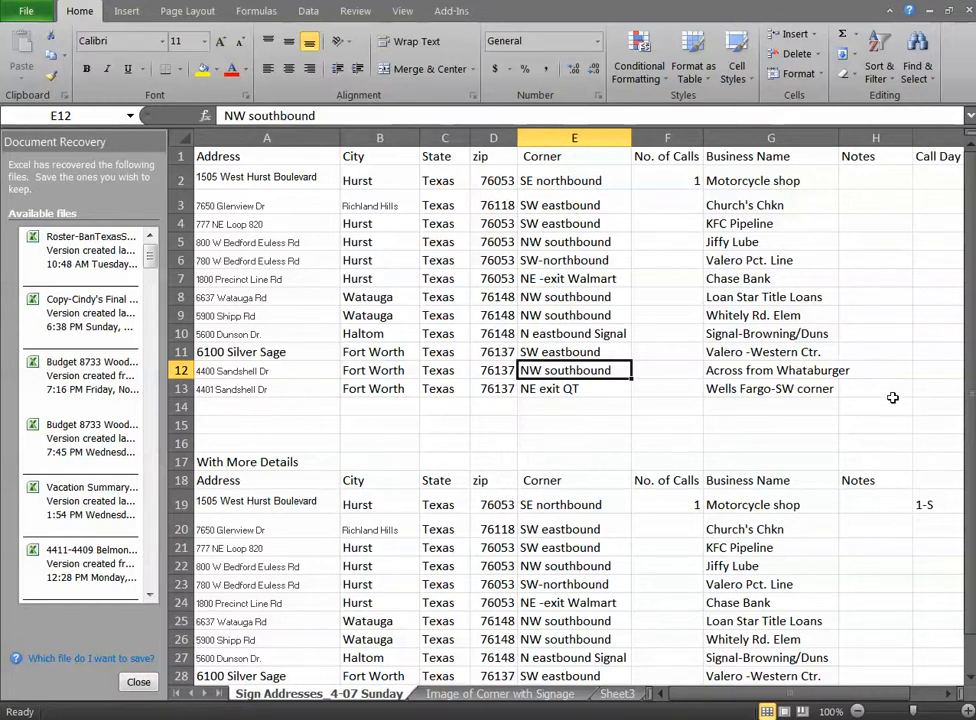
# Copy the address table A1:H13, switch to BatchGeo in the browser and paste it over the example location data
pyautogui.moveTo(891, 390); pyautogui.dragTo(221, 157)
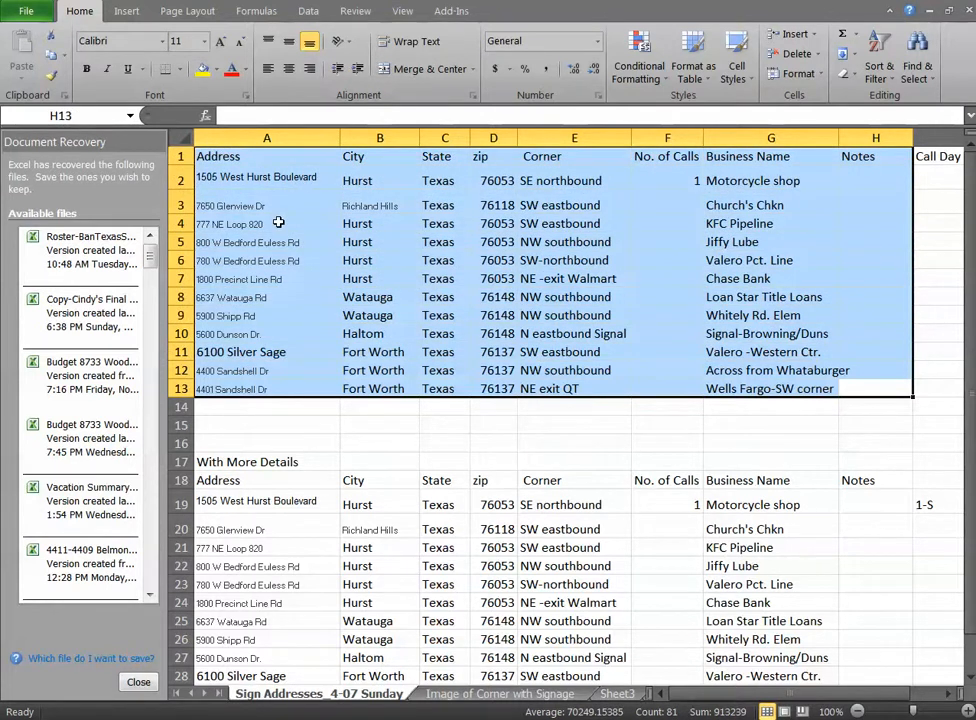
pyautogui.hotkey('ctrl', 'c')
pyautogui.hotkey('alt', 'Tab')
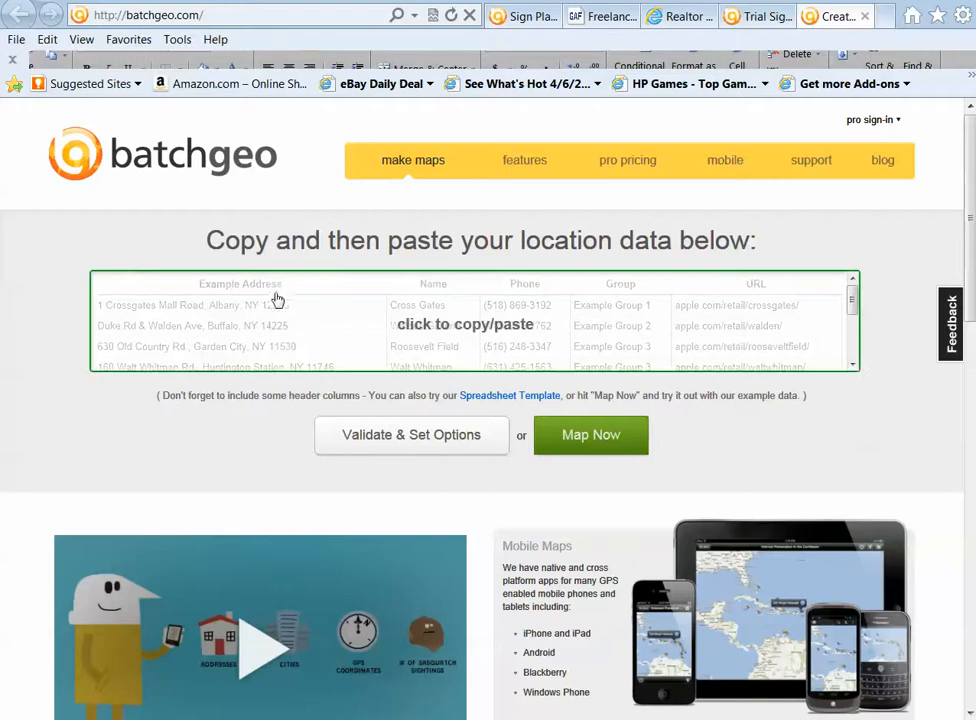
pyautogui.click(453, 331)
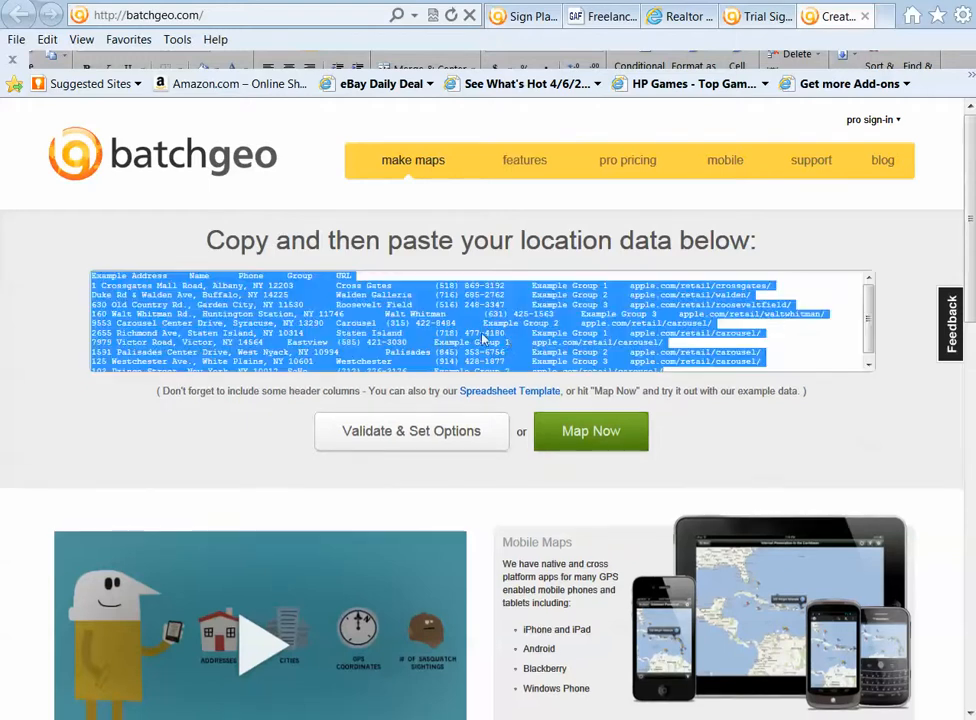
pyautogui.rightClick(386, 326)
pyautogui.click(423, 393)
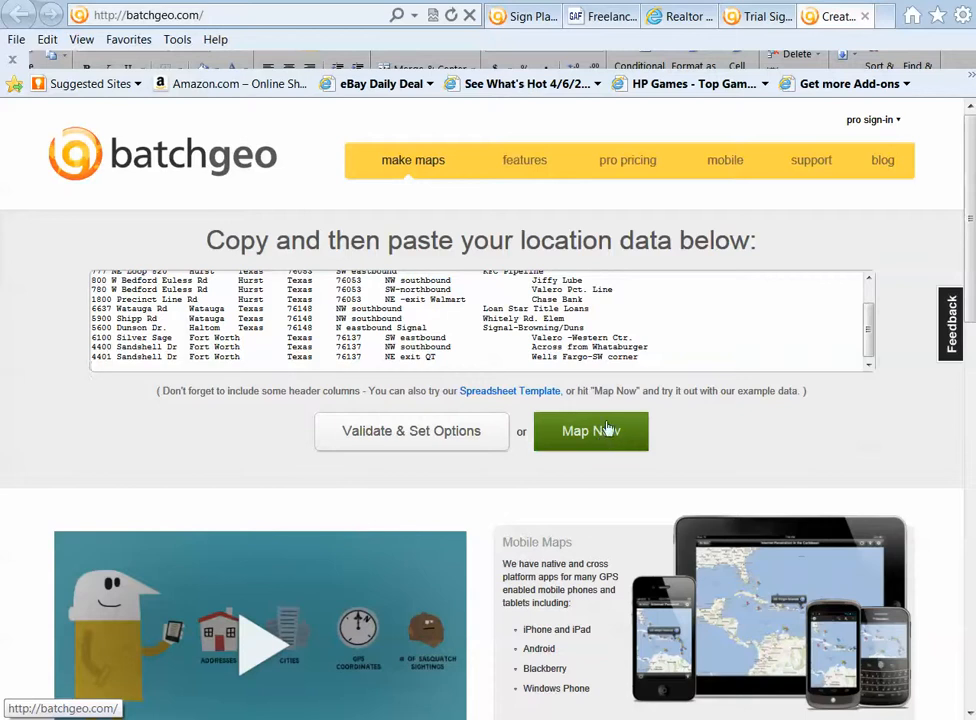
# Validate the pasted location data and generate the map with its markers grouped by City
pyautogui.click(443, 432)
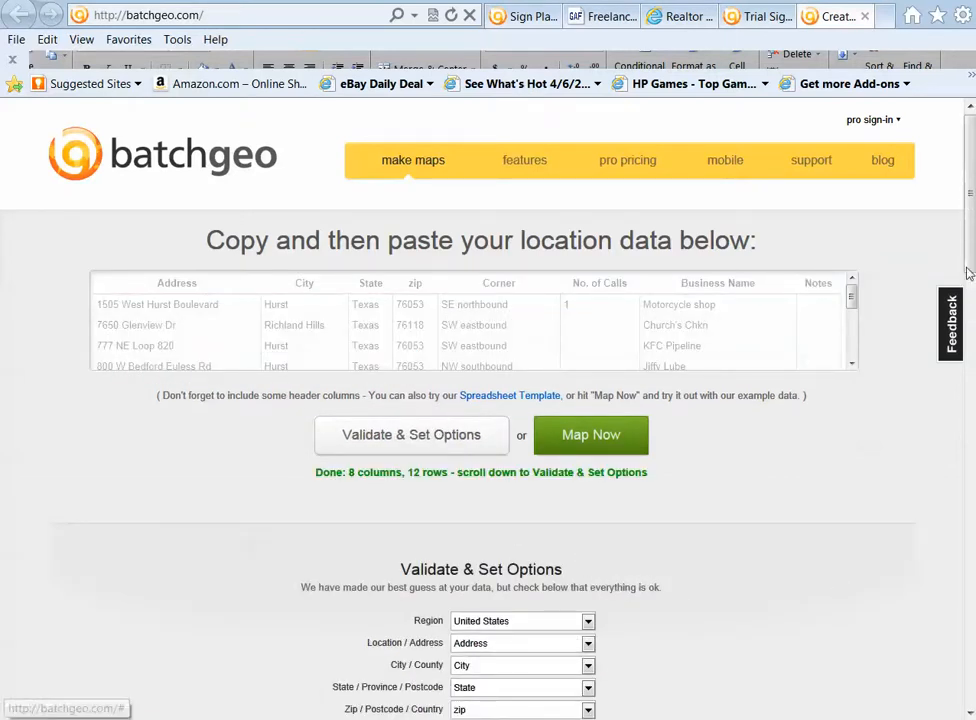
pyautogui.moveTo(971, 256); pyautogui.dragTo(973, 335)
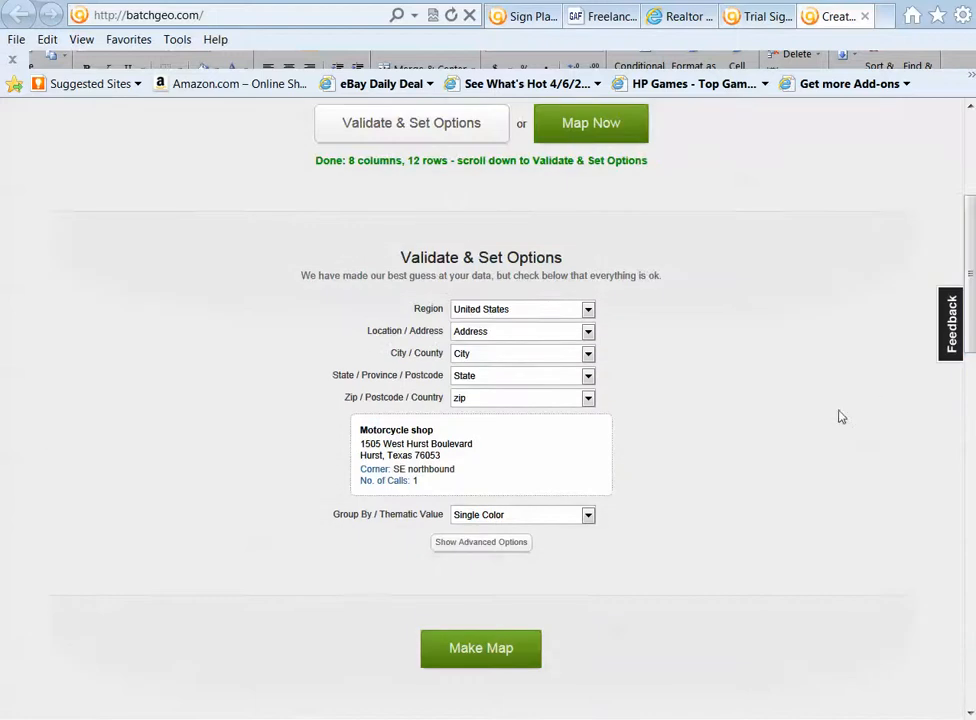
pyautogui.click(589, 515)
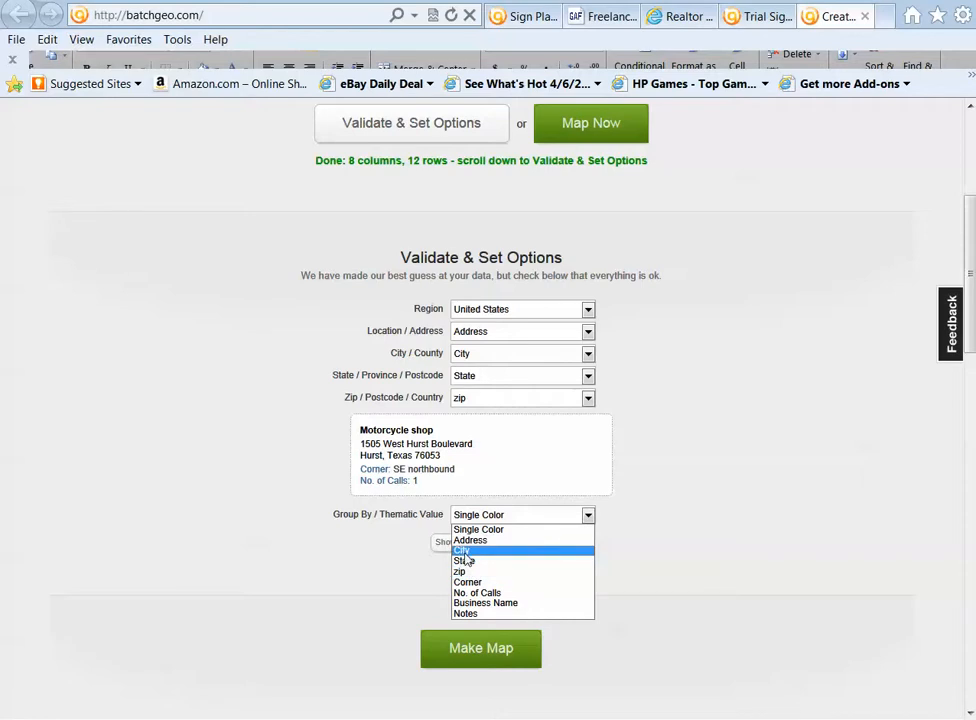
pyautogui.click(463, 551)
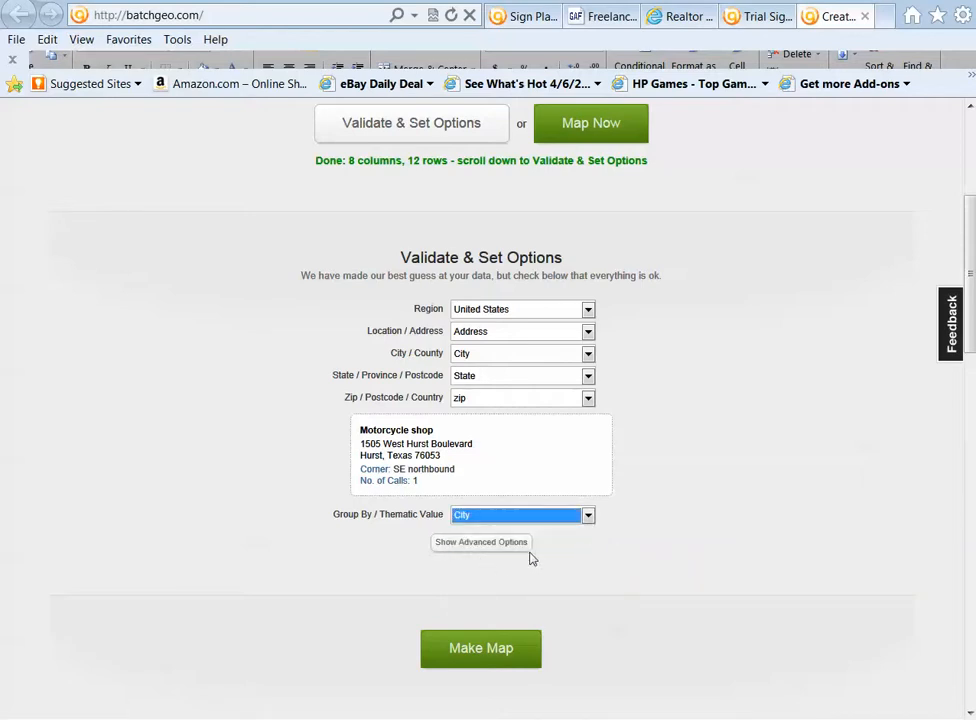
pyautogui.click(480, 649)
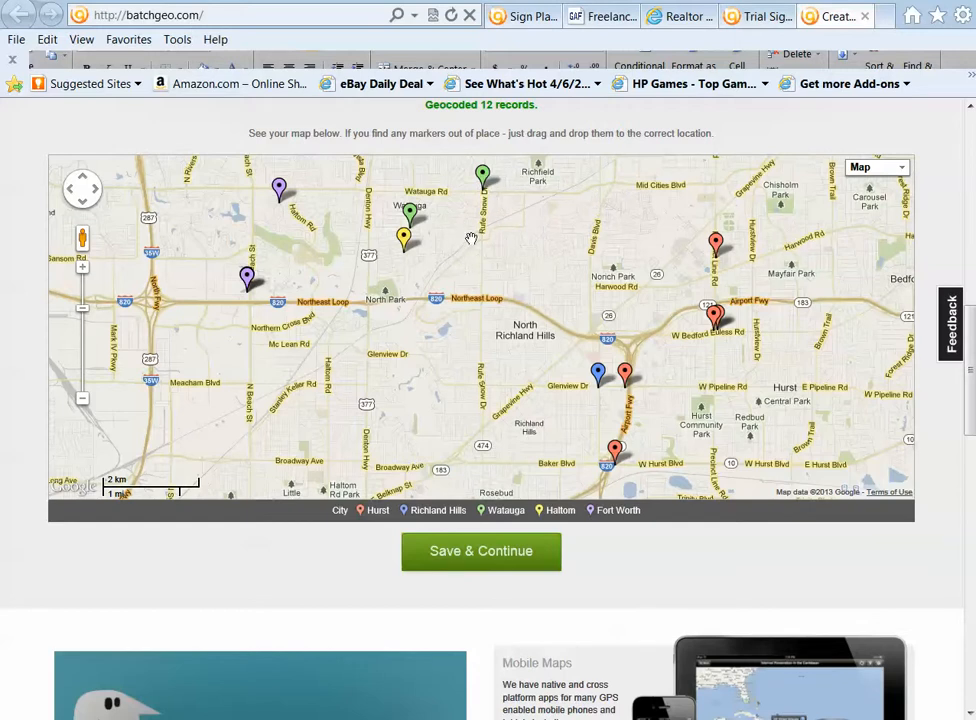
# Examine the business names of the Watauga, Haltom and Fort Worth markers on the generated map
pyautogui.moveTo(467, 219); pyautogui.dragTo(468, 309)
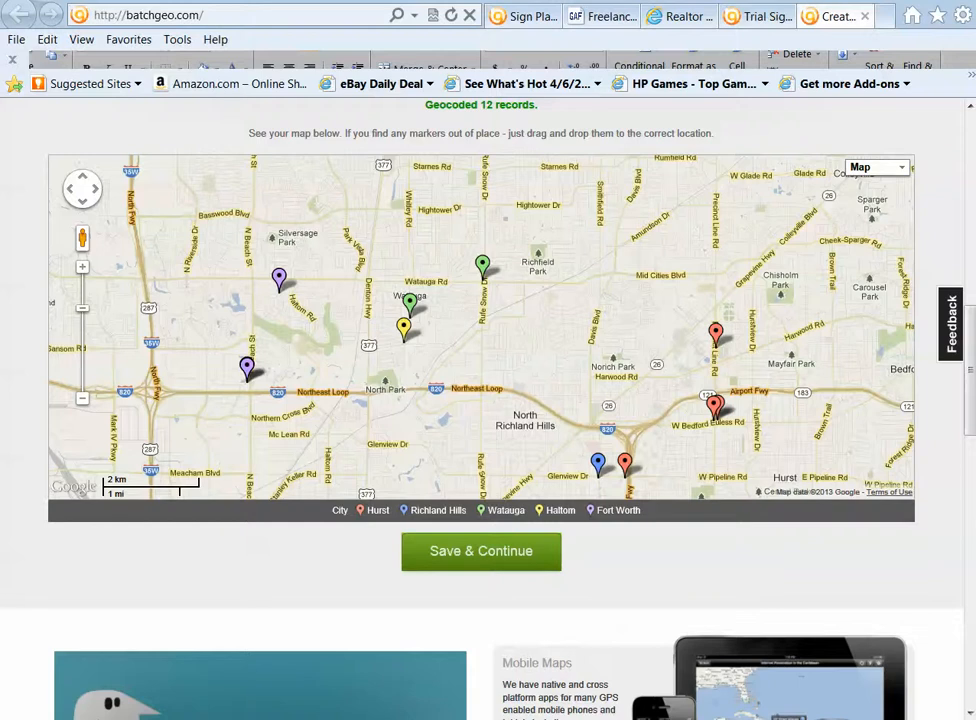
pyautogui.moveTo(468, 305); pyautogui.dragTo(470, 229)
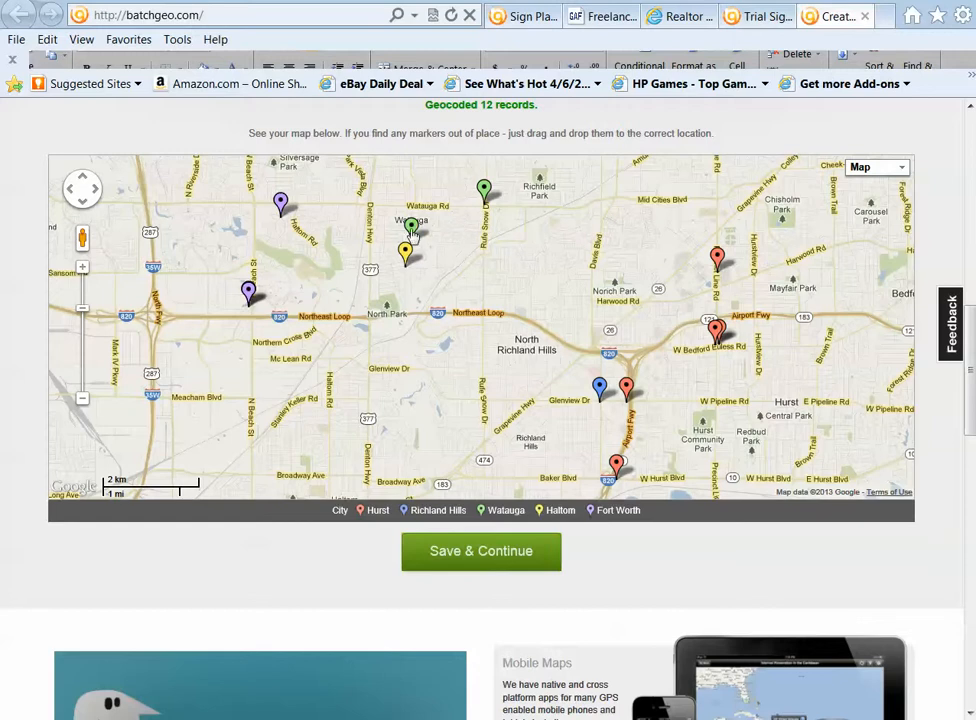
pyautogui.moveTo(416, 229)
pyautogui.moveTo(406, 252)
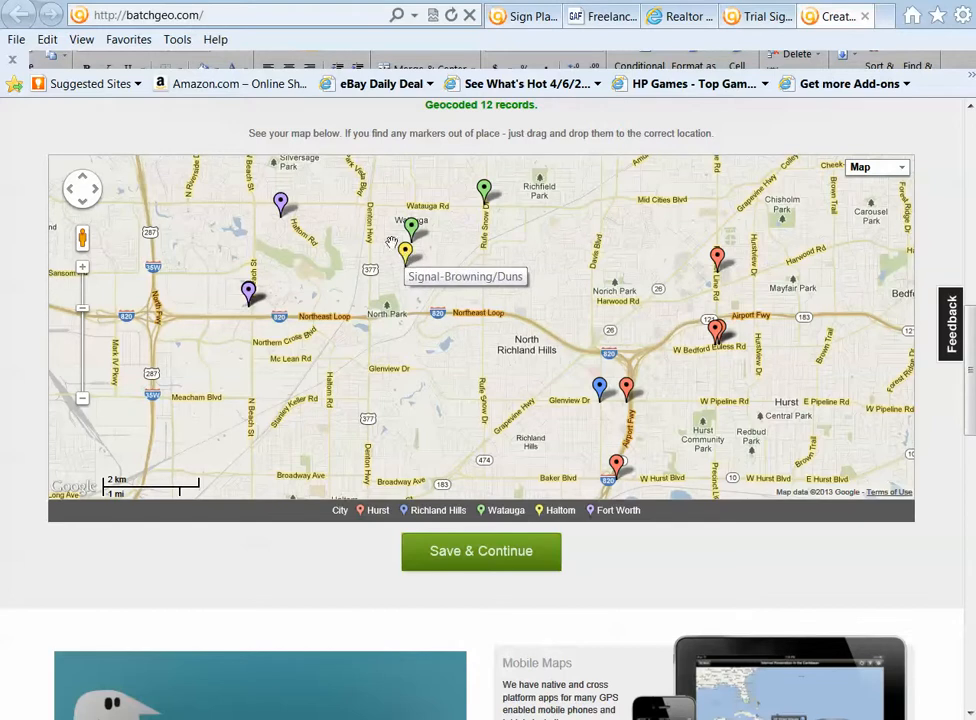
pyautogui.moveTo(281, 202)
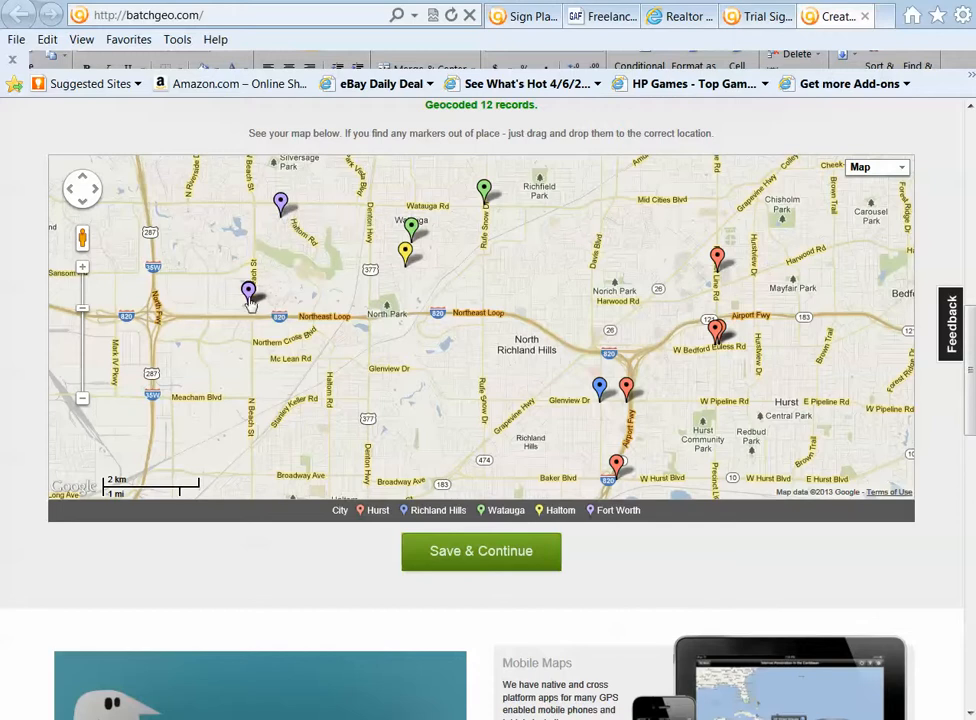
pyautogui.moveTo(248, 290)
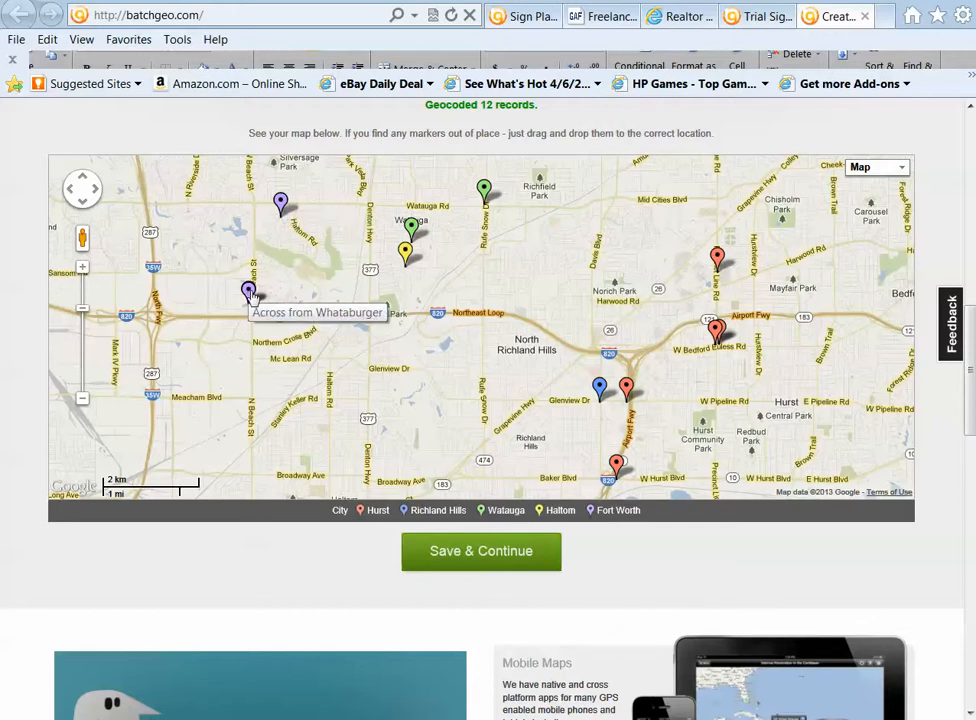
# Inspect the streets and businesses around the Fort Worth marker near Whataburger at closer zoom, and return to the overview of the markers
pyautogui.click(83, 268)
pyautogui.moveTo(95, 293); pyautogui.dragTo(265, 322)
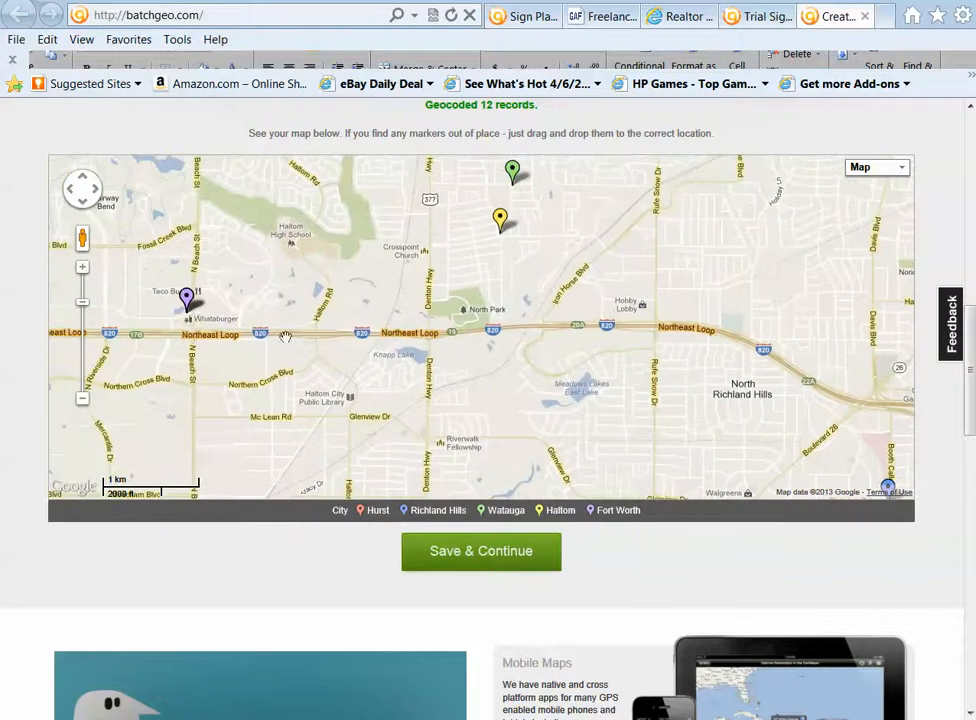
pyautogui.click(83, 268)
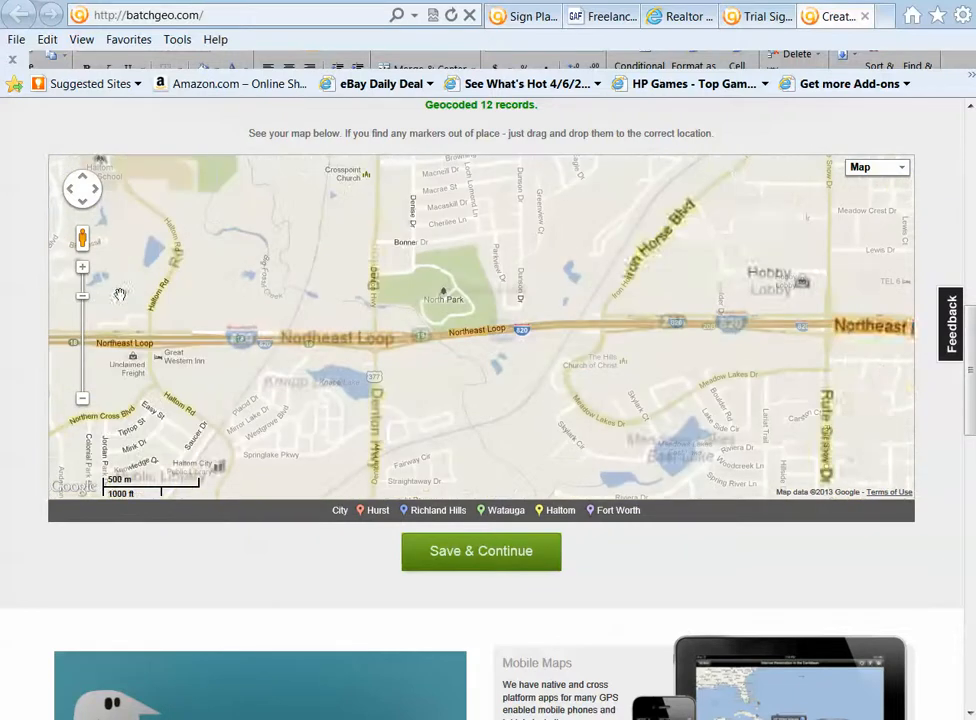
pyautogui.moveTo(120, 292); pyautogui.dragTo(200, 283)
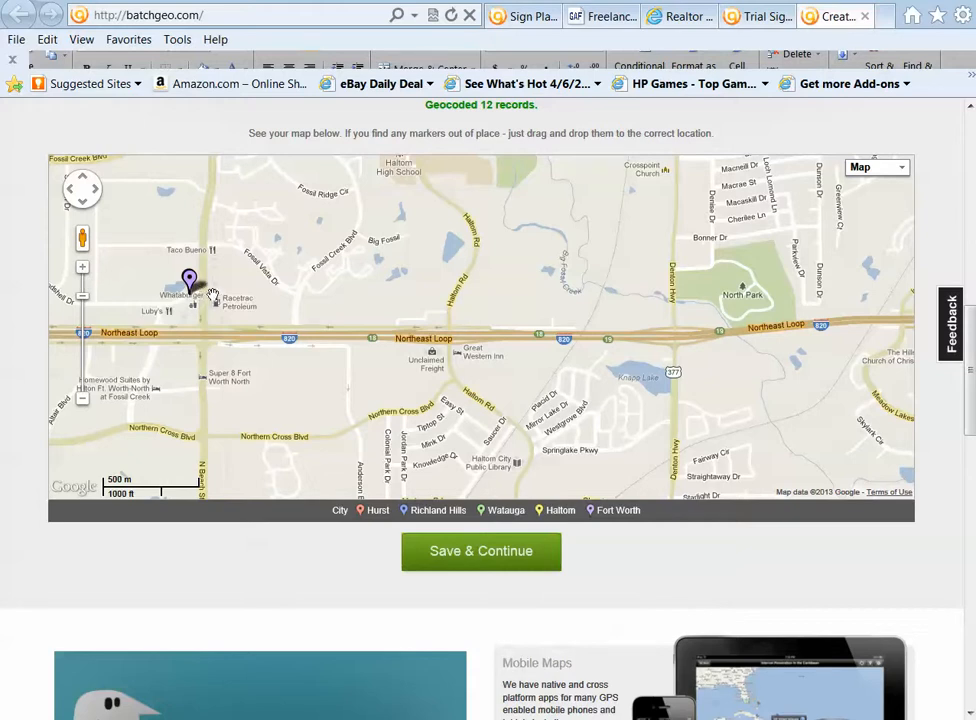
pyautogui.click(82, 267)
pyautogui.moveTo(109, 276); pyautogui.dragTo(409, 288)
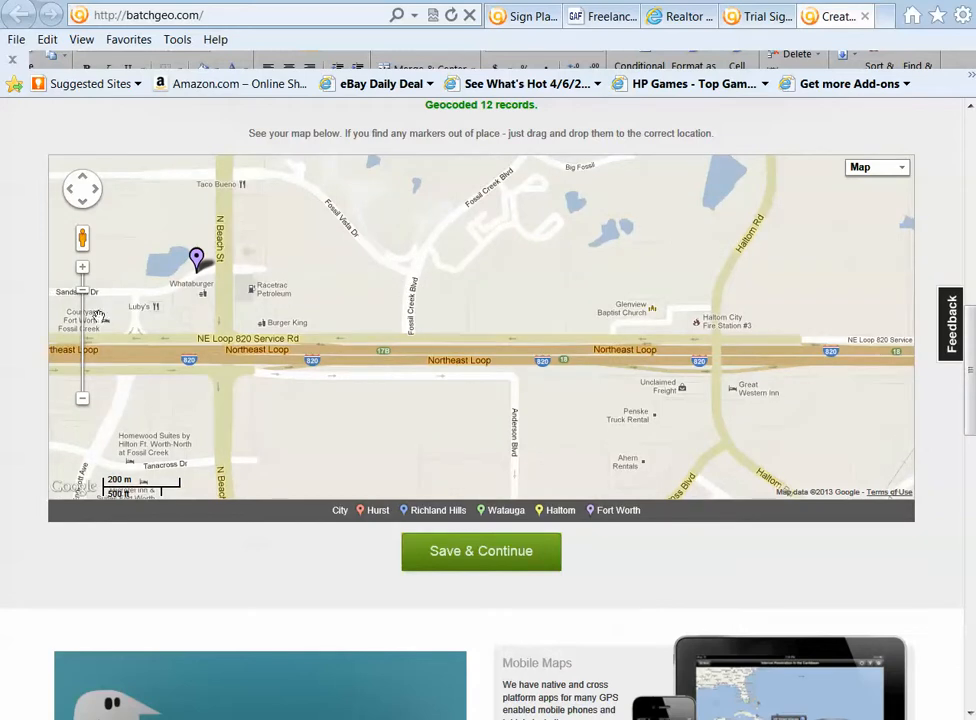
pyautogui.click(83, 401)
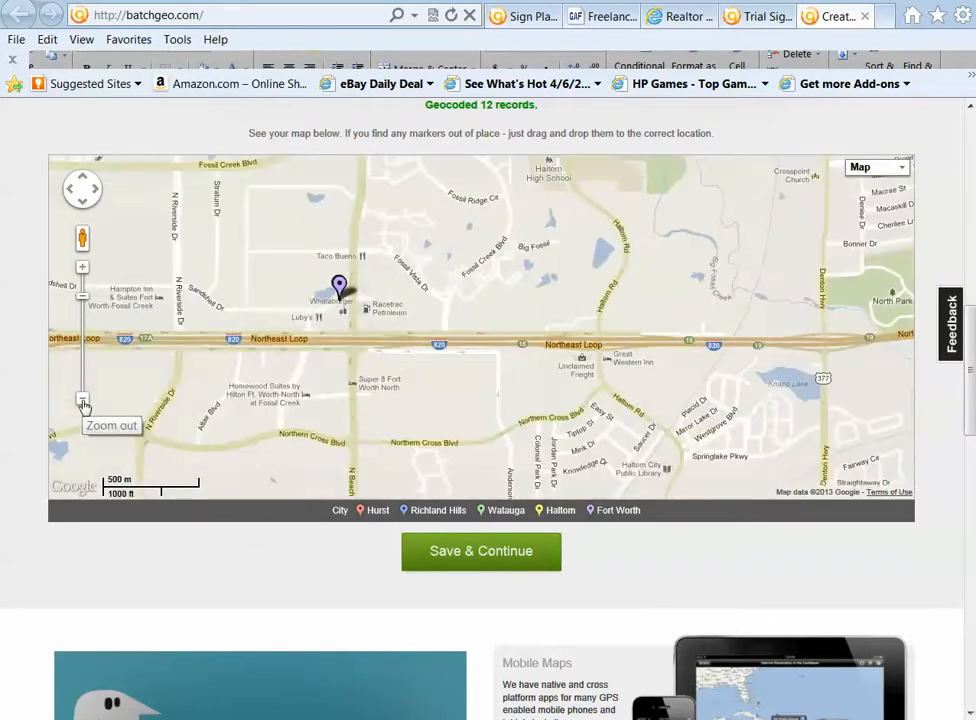
pyautogui.click(83, 401)
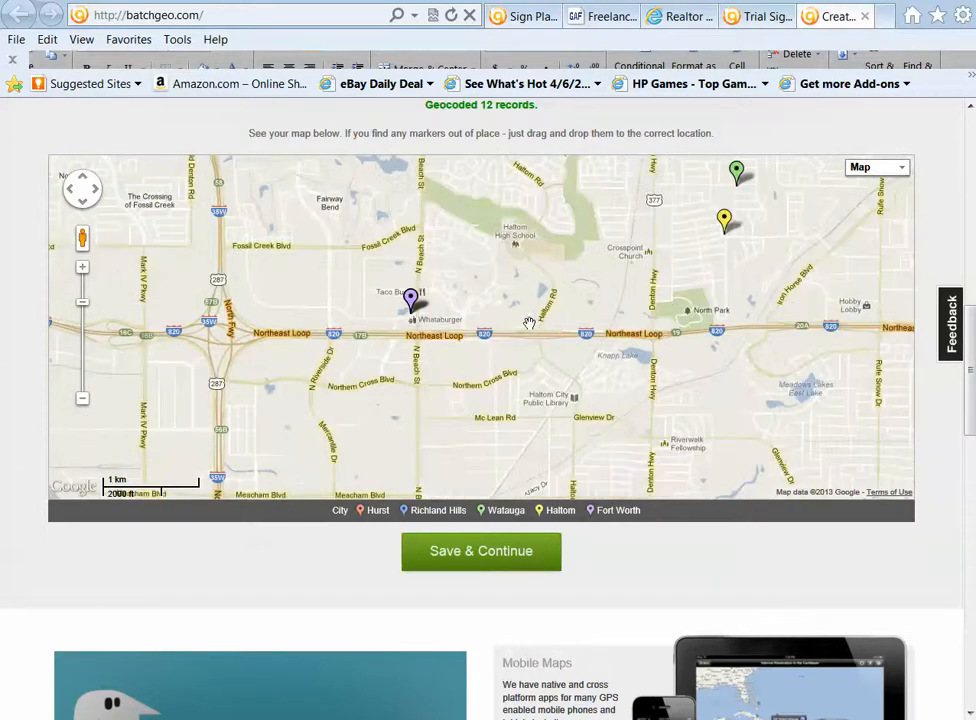
pyautogui.moveTo(580, 320); pyautogui.dragTo(375, 418)
pyautogui.click(83, 401)
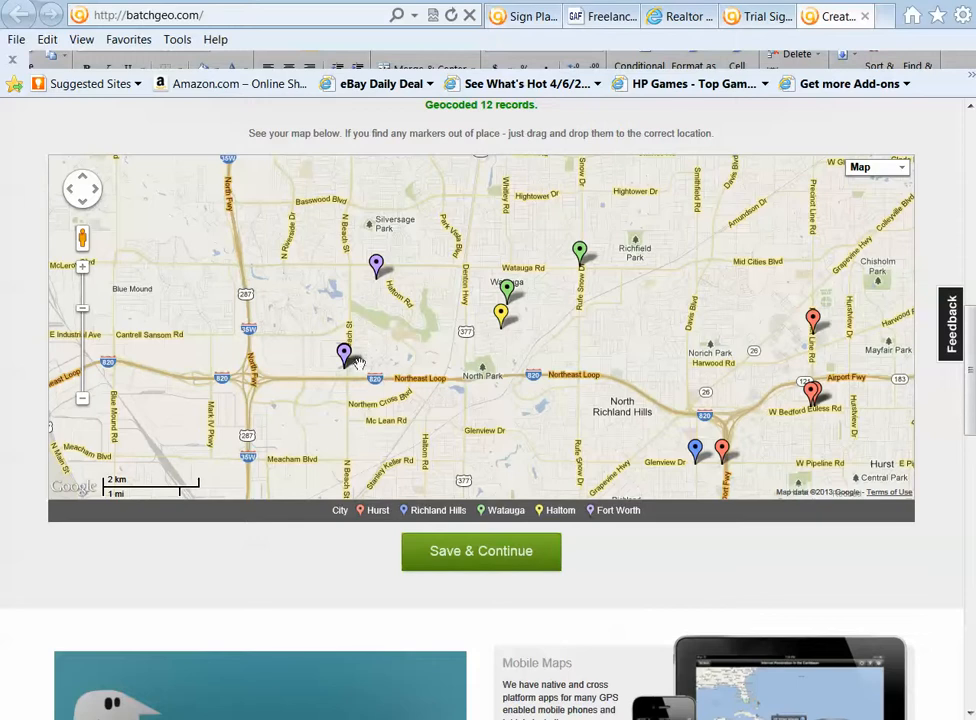
# Save the map with the title "Sign Map 4-7 Sunday Rev for 1 call", an empty description, and dismiss the completion message
pyautogui.click(472, 557)
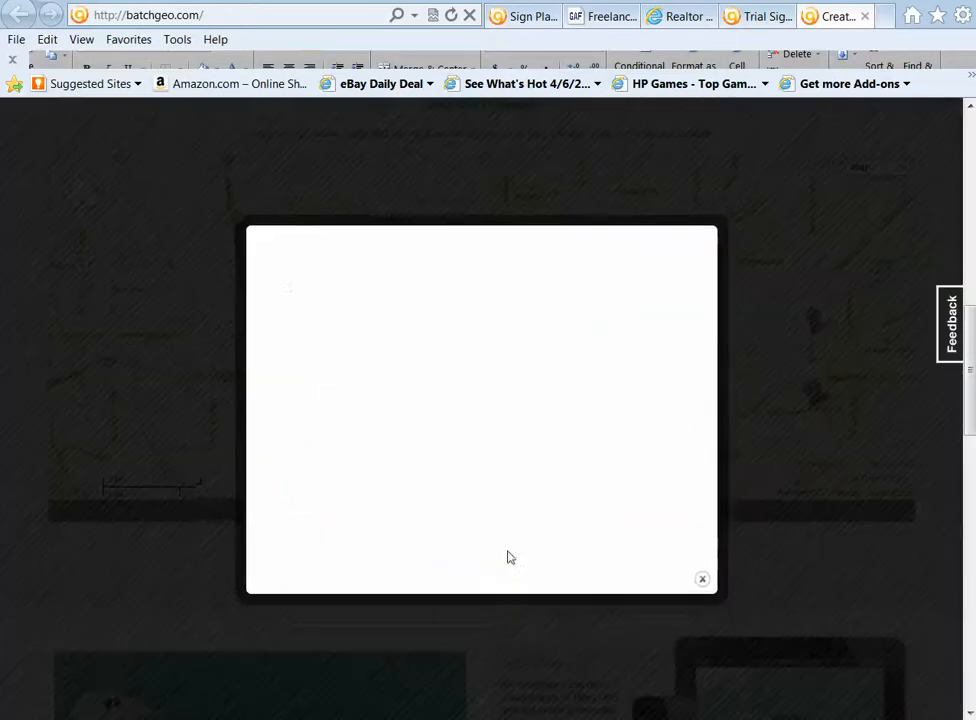
pyautogui.click(363, 258)
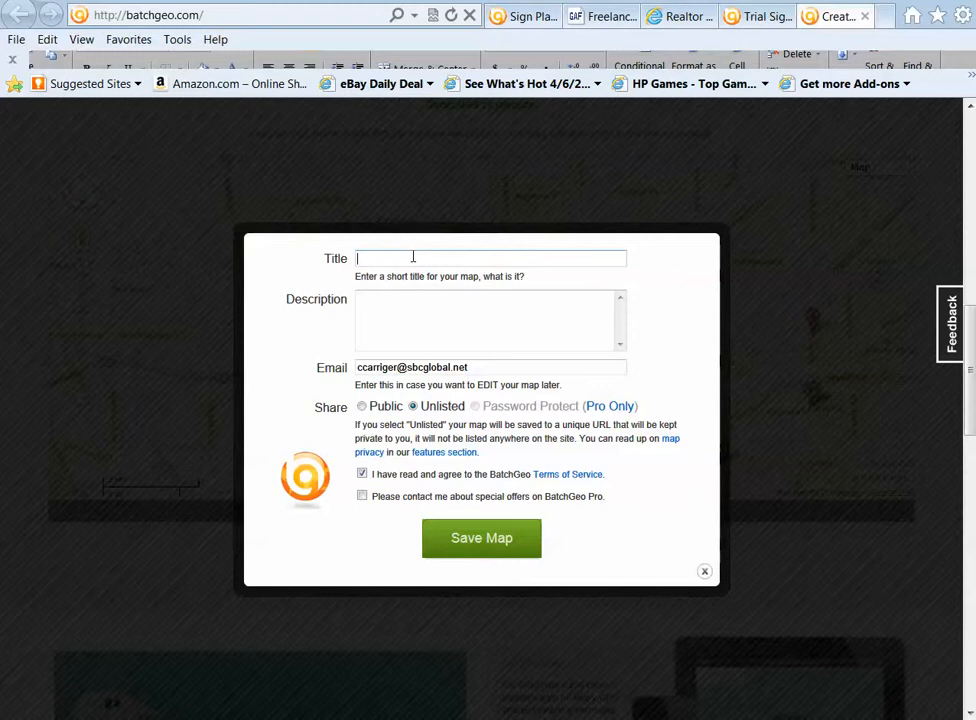
pyautogui.write('Sign Map 4-7 Sunday Re')
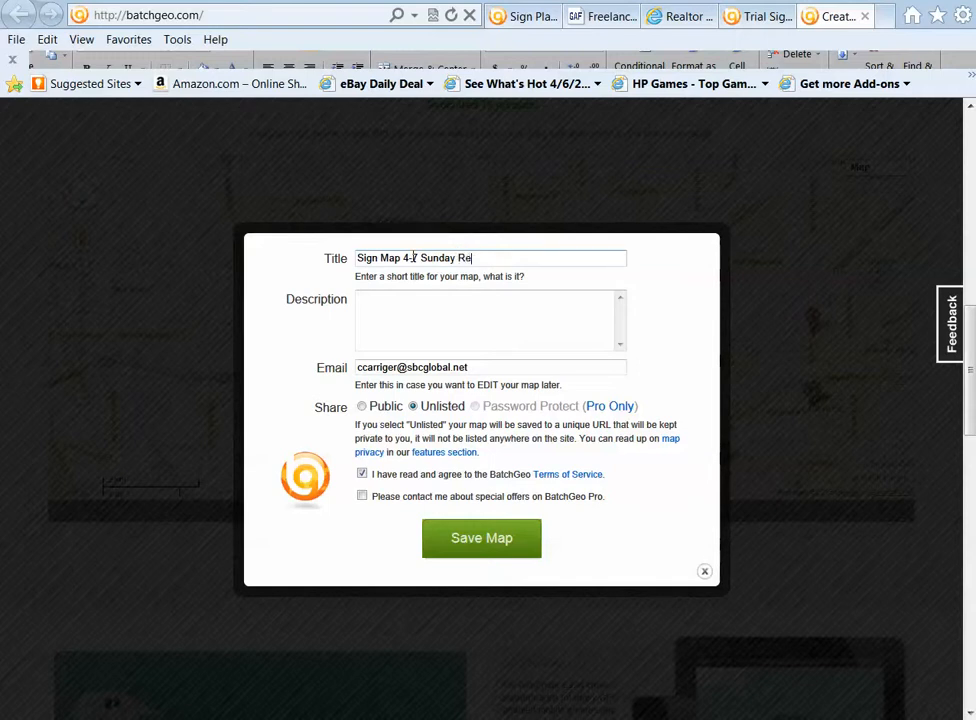
pyautogui.write('or 1 call')
pyautogui.click(394, 311)
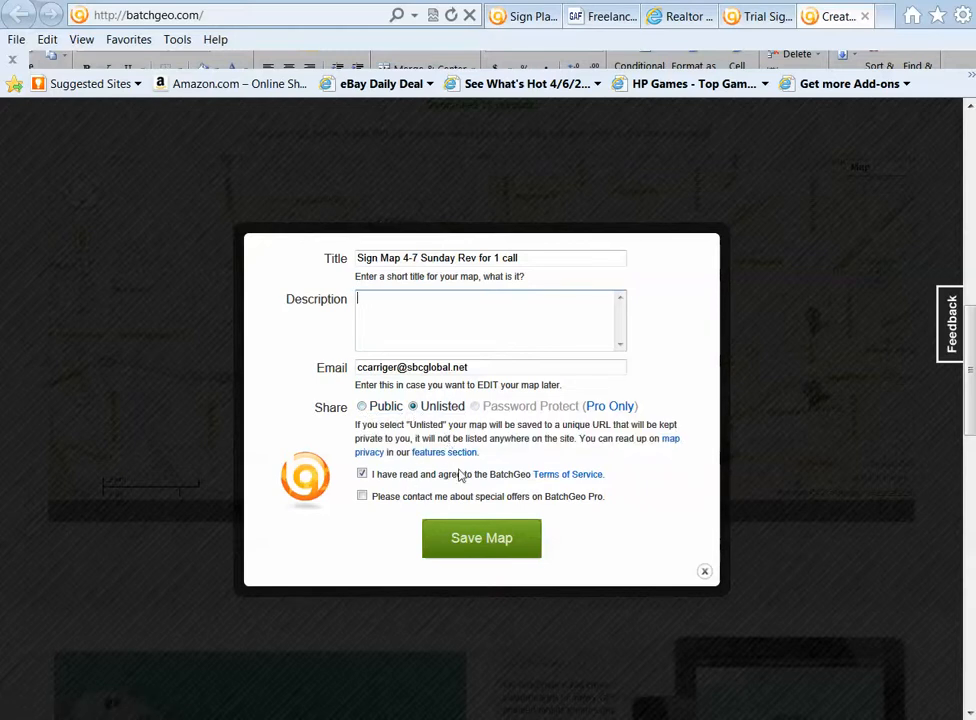
pyautogui.click(474, 540)
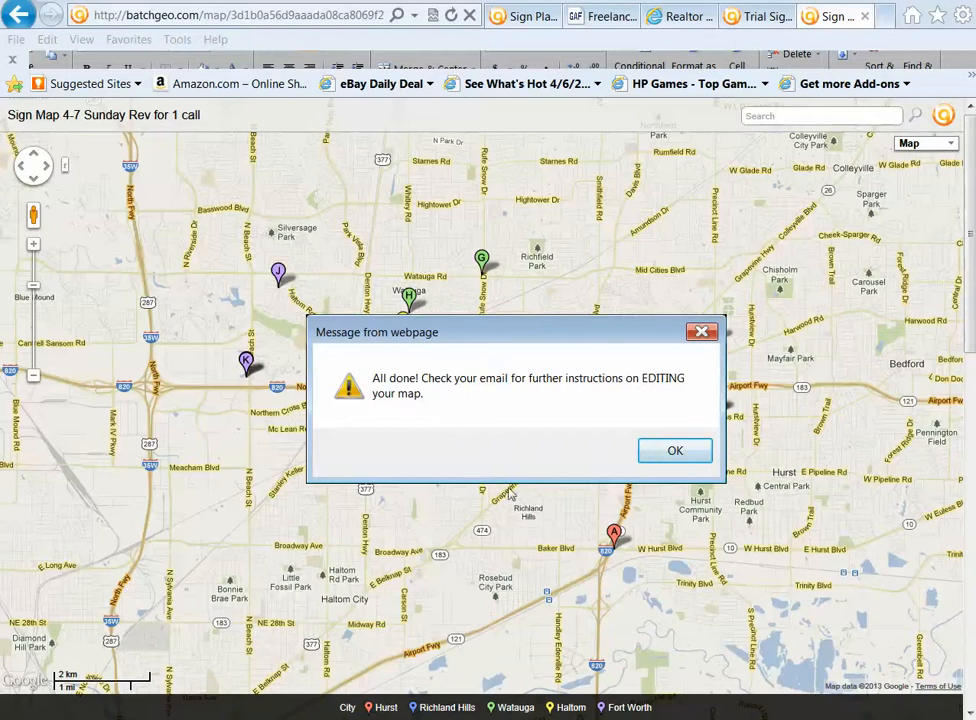
pyautogui.click(675, 451)
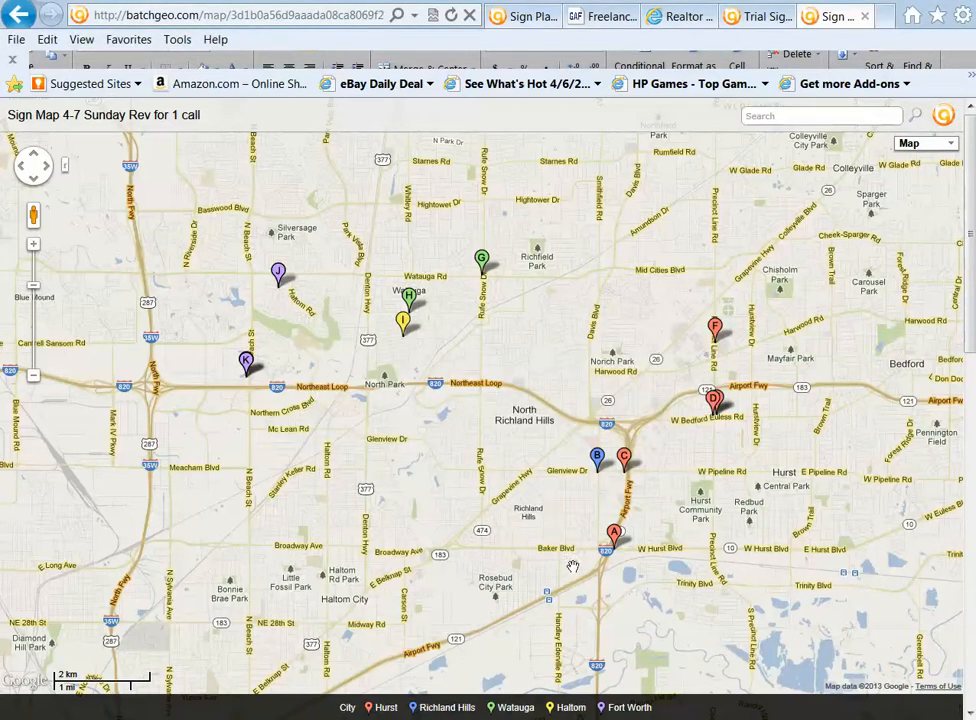
# View the details of both sign locations stored under marker K in Fort Worth, and close the info bubble
pyautogui.click(246, 361)
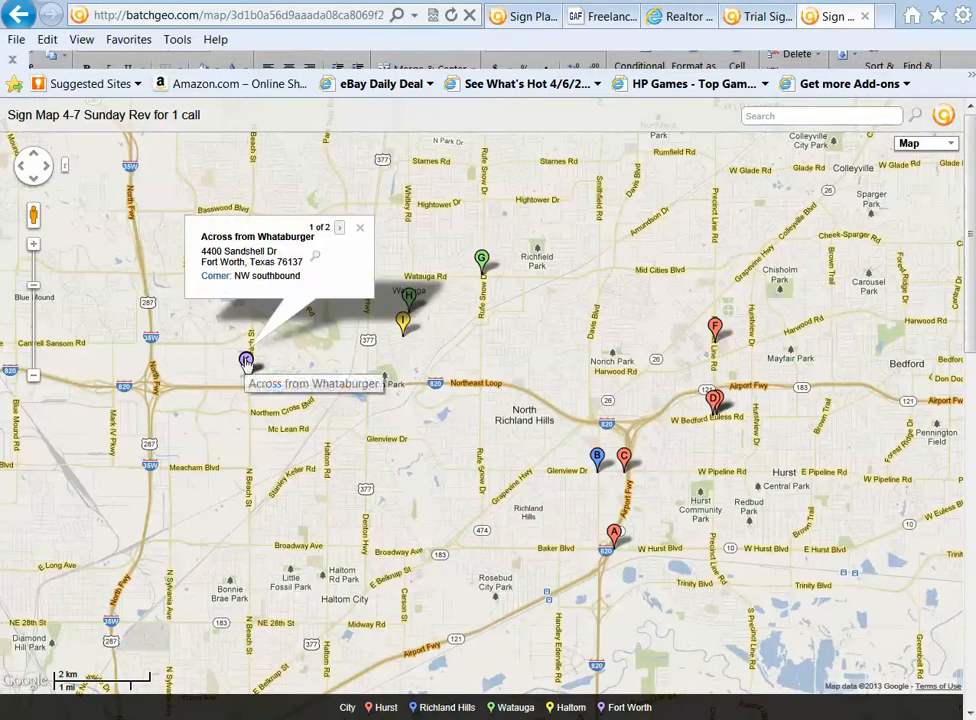
pyautogui.click(339, 229)
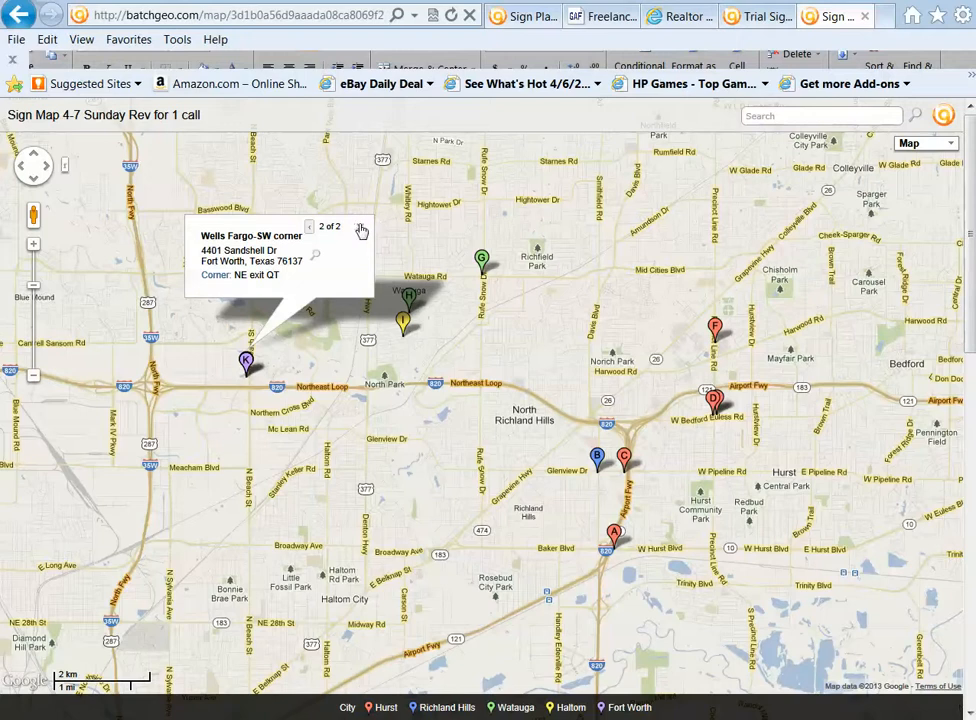
pyautogui.click(310, 228)
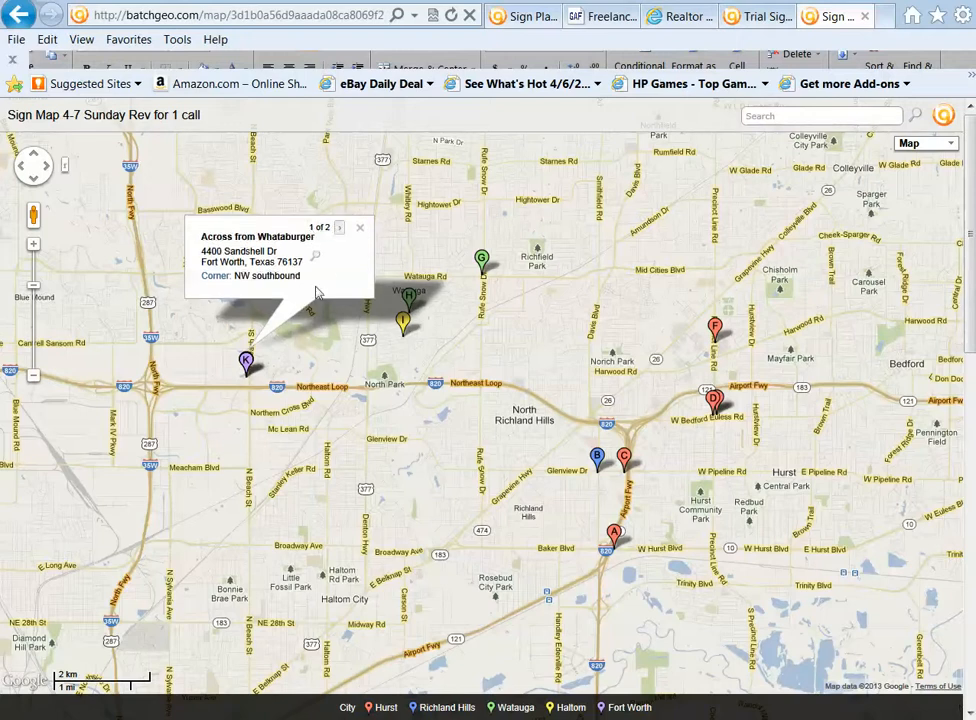
pyautogui.click(360, 228)
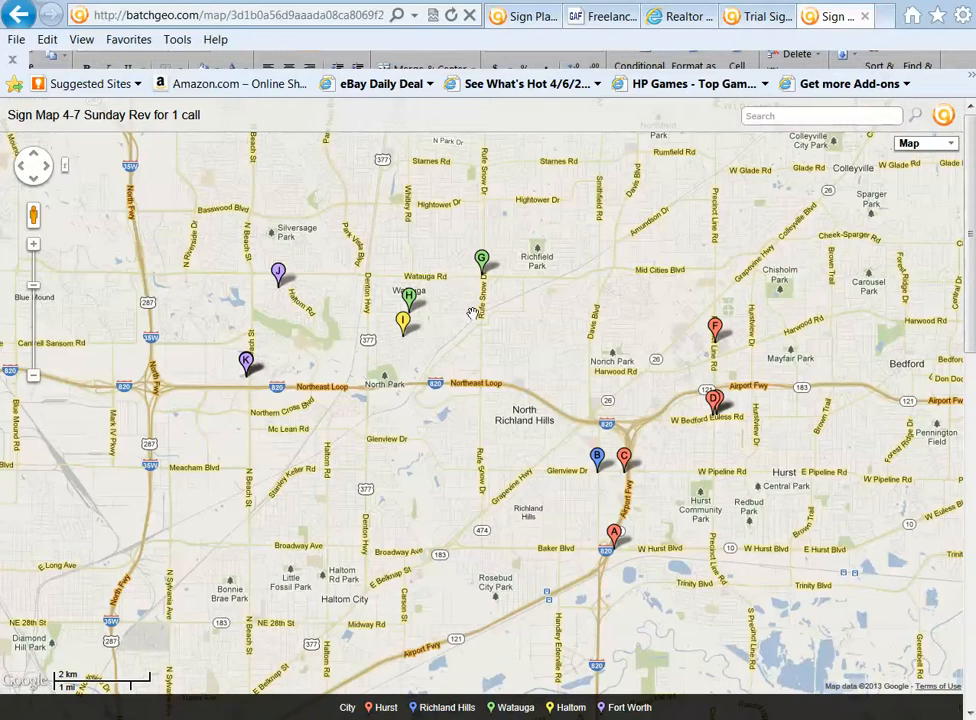
# Copy the saved map's web address and load it in a new browser tab
pyautogui.click(358, 16)
pyautogui.hotkey('ctrl', 'c')
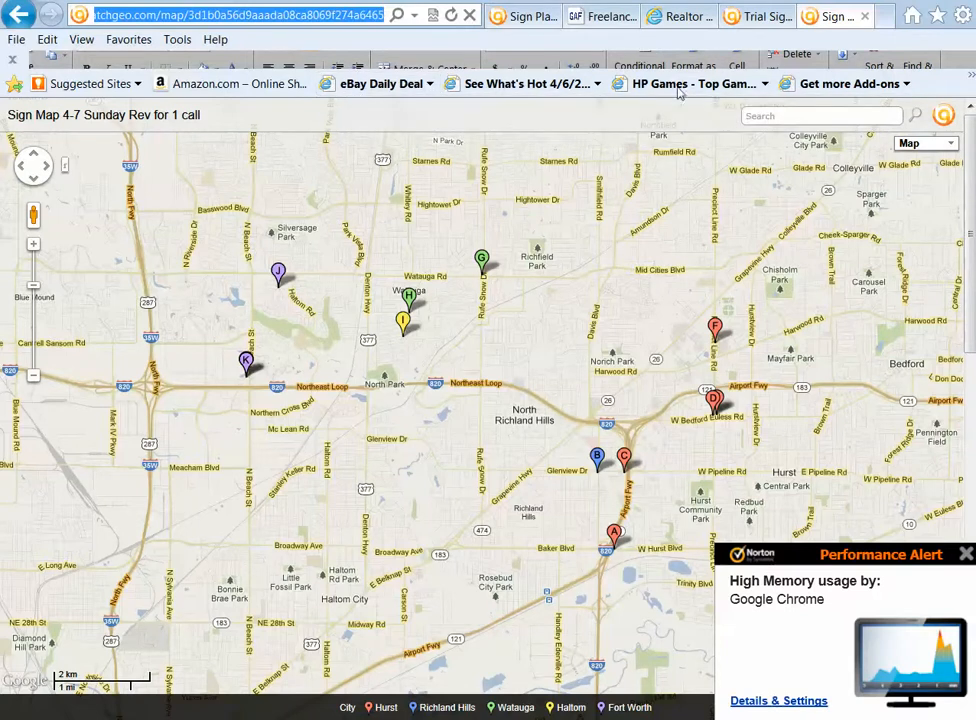
pyautogui.click(886, 17)
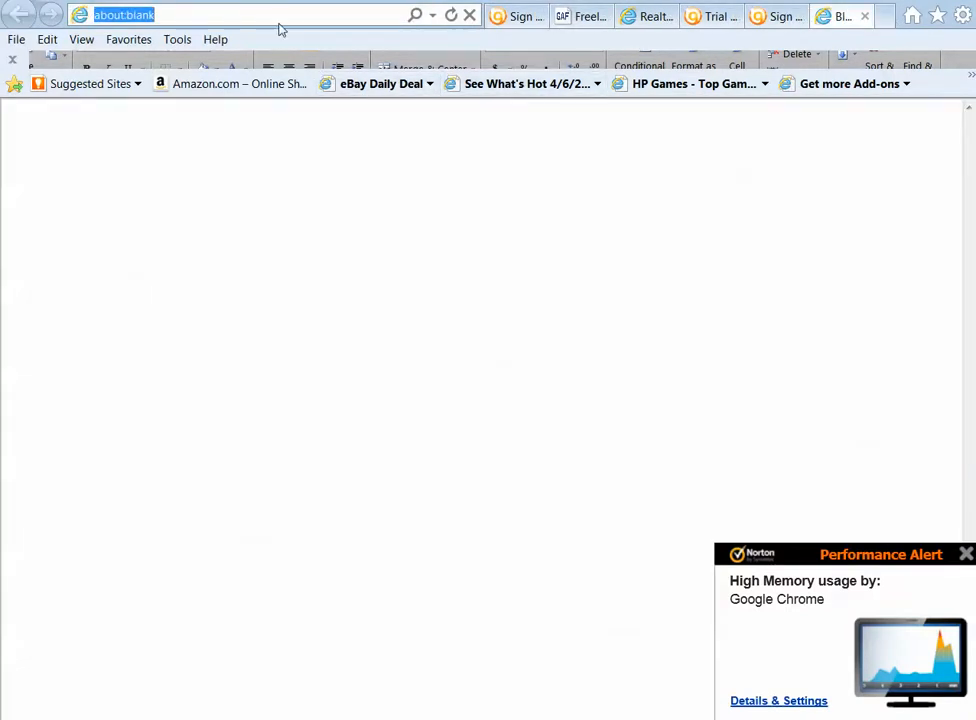
pyautogui.hotkey('ctrl', 'v')
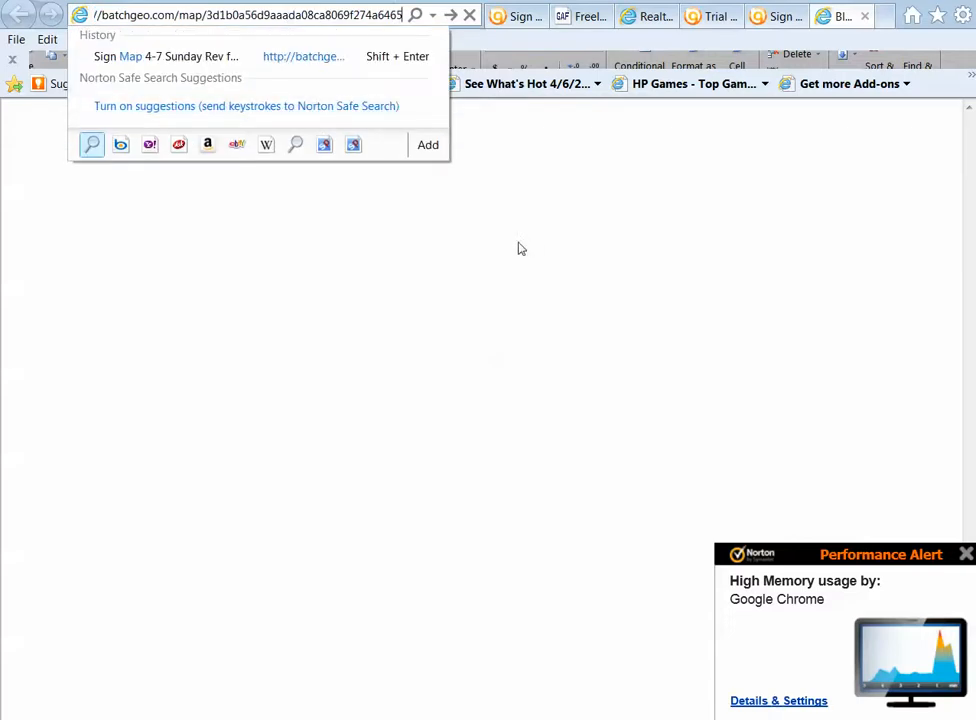
pyautogui.press('Return')
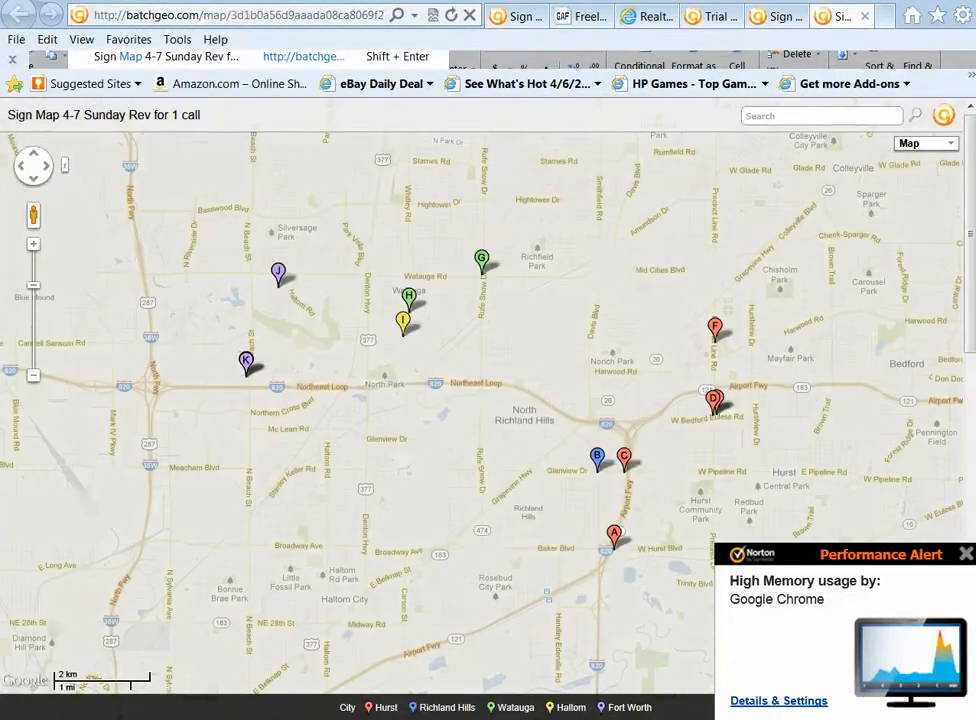
# View the sign details of Watauga markers G and H and Fort Worth marker J
pyautogui.click(483, 260)
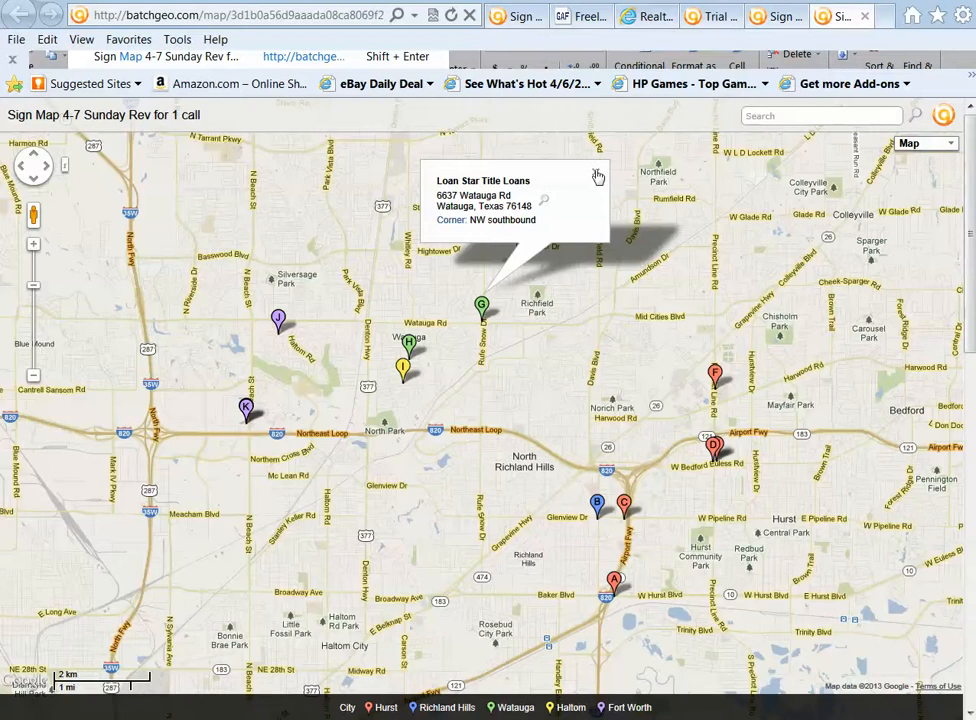
pyautogui.click(409, 345)
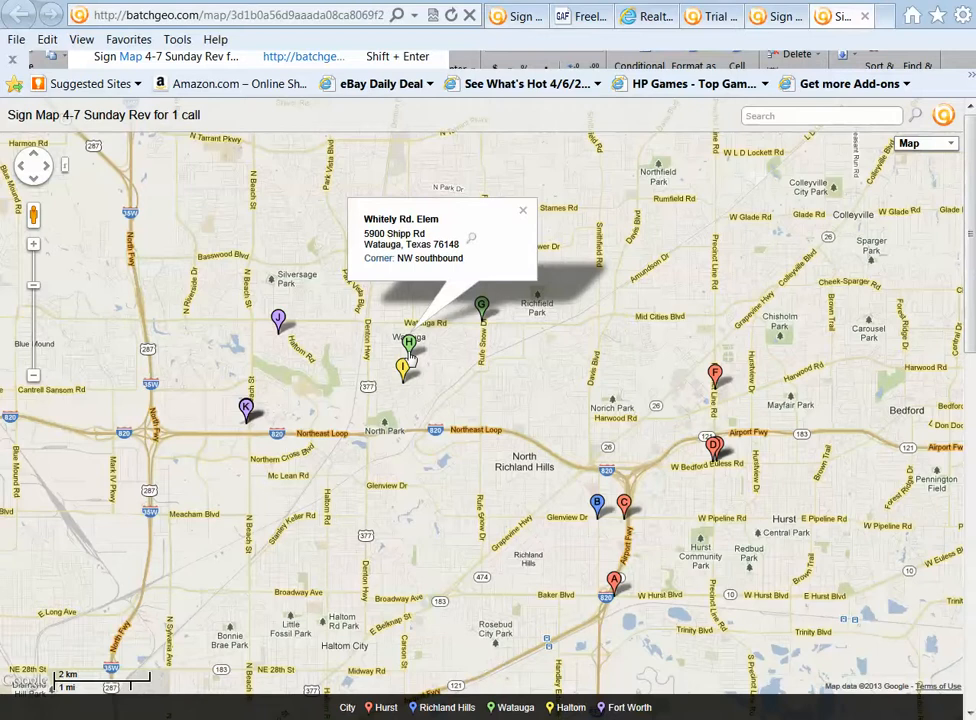
pyautogui.click(278, 320)
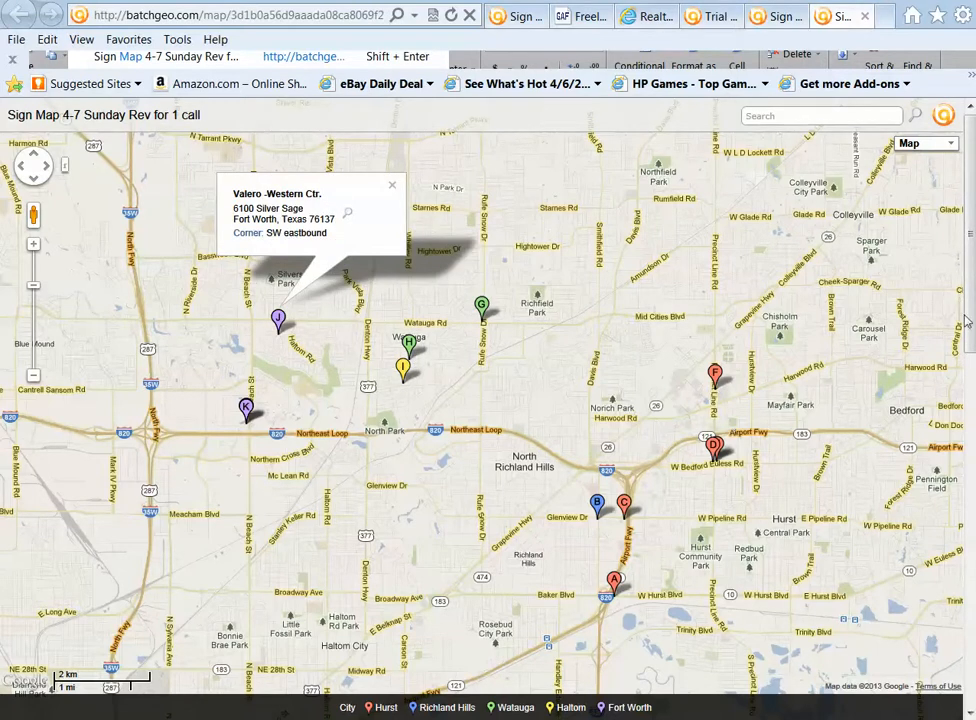
# Check the details of marker A in Hurst and examine the list of sign locations A to L below the map
pyautogui.moveTo(973, 310); pyautogui.dragTo(967, 447)
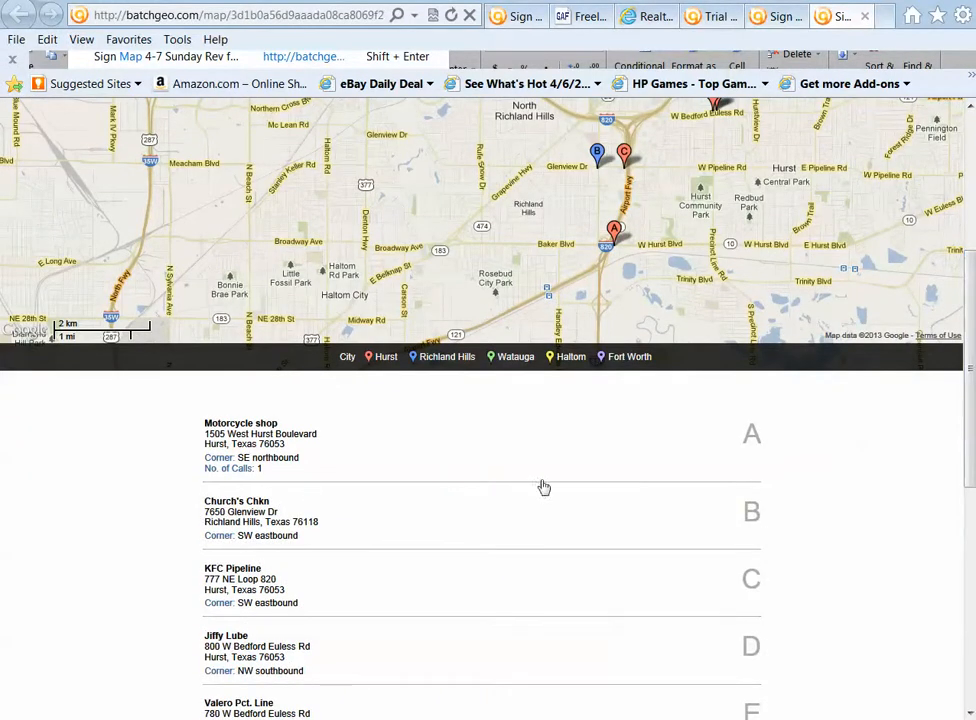
pyautogui.click(615, 230)
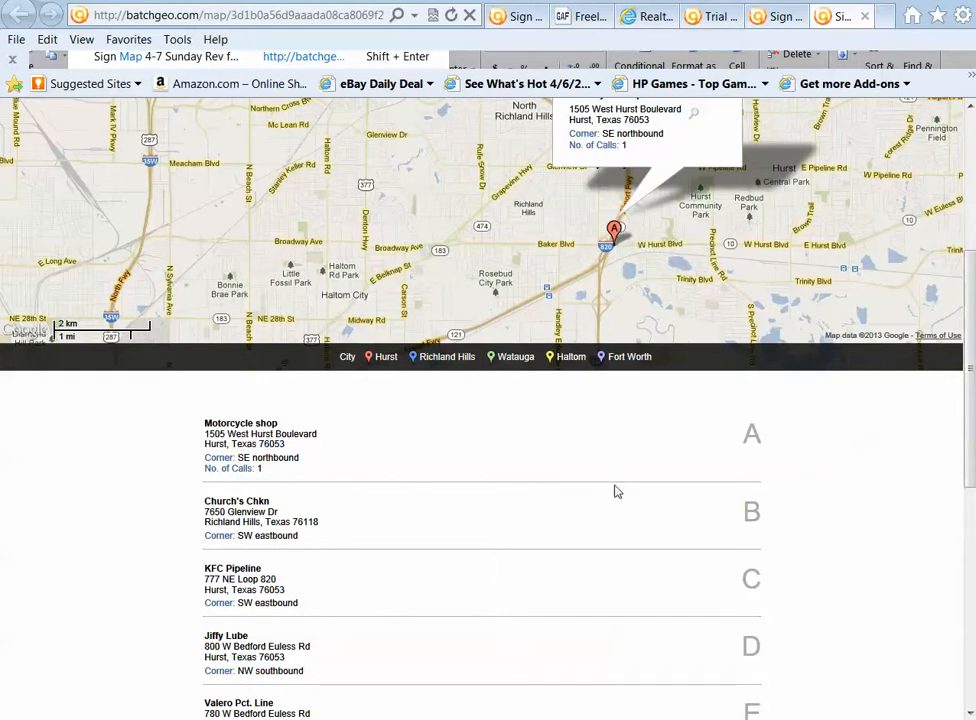
pyautogui.scroll(-5, 619, 629)
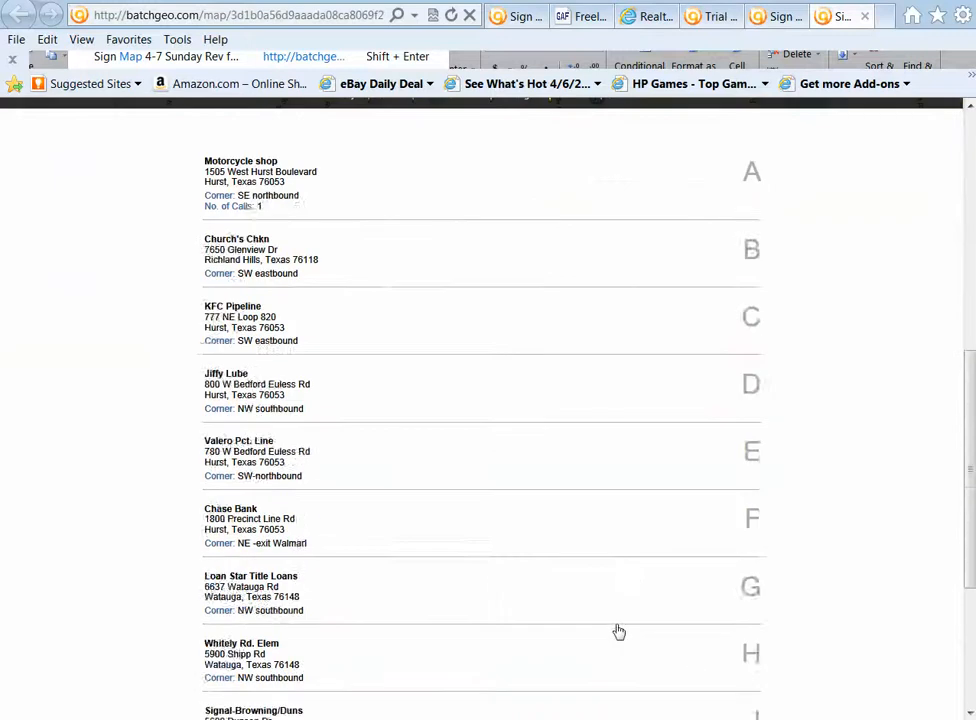
pyautogui.scroll(-1, 618, 630)
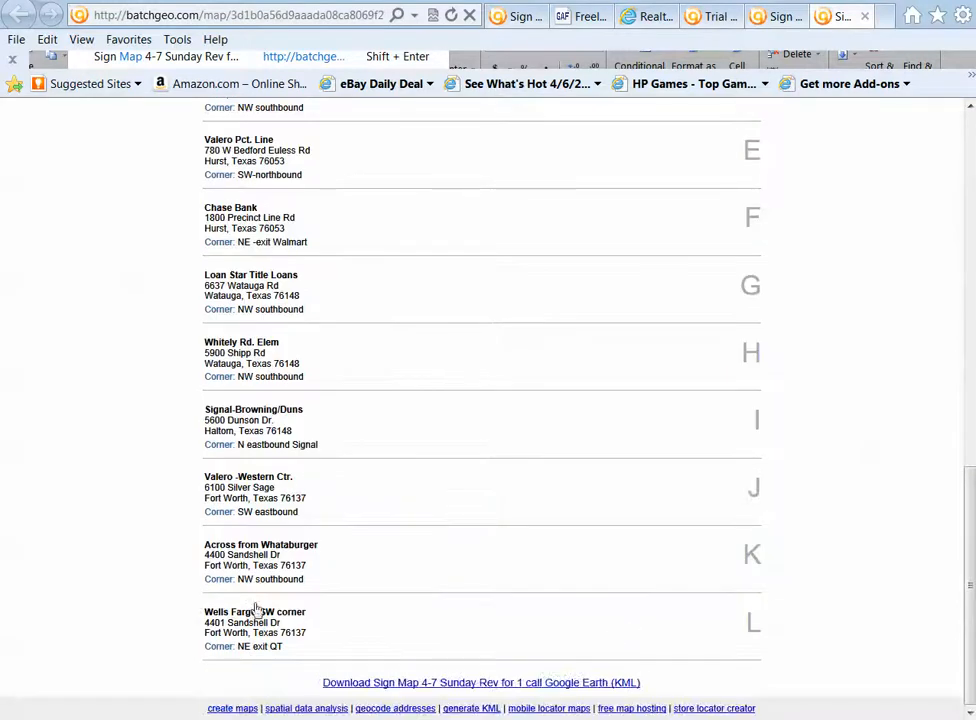
pyautogui.scroll(6, 588, 473)
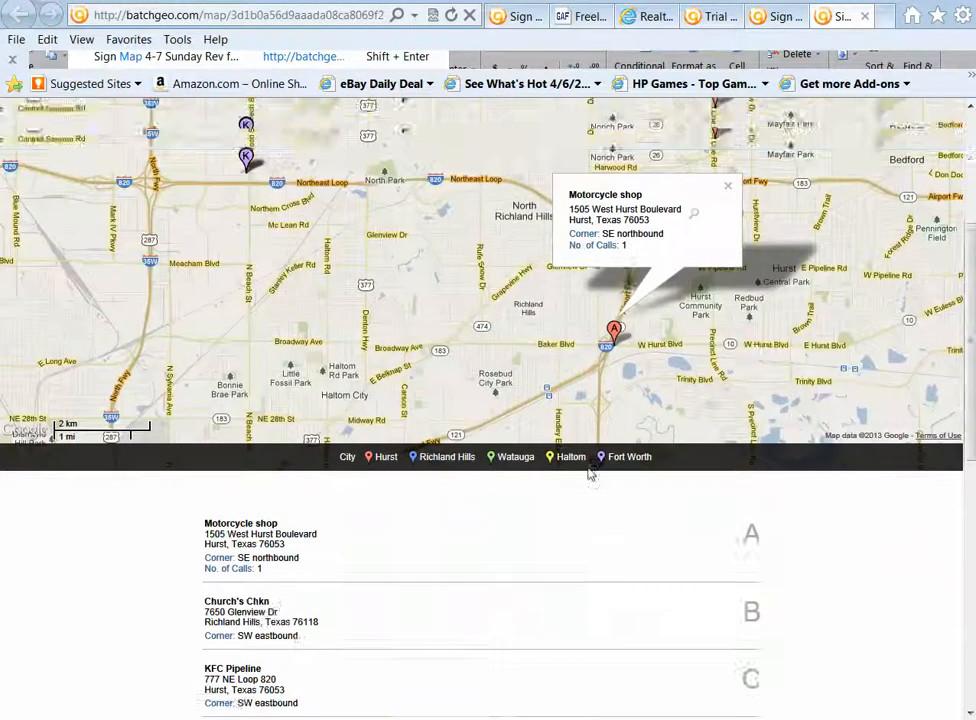
# Close marker A's info bubble and frame the map so that all sign markers from A to K are in view
pyautogui.scroll(-1, 523, 430)
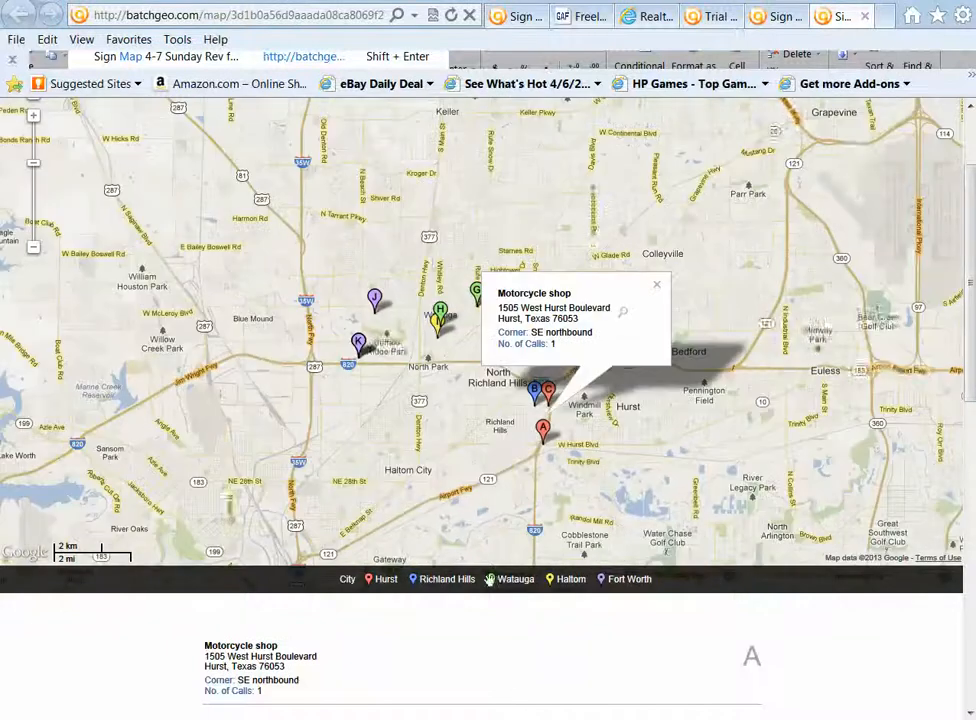
pyautogui.moveTo(508, 676); pyautogui.dragTo(477, 516)
pyautogui.click(584, 677)
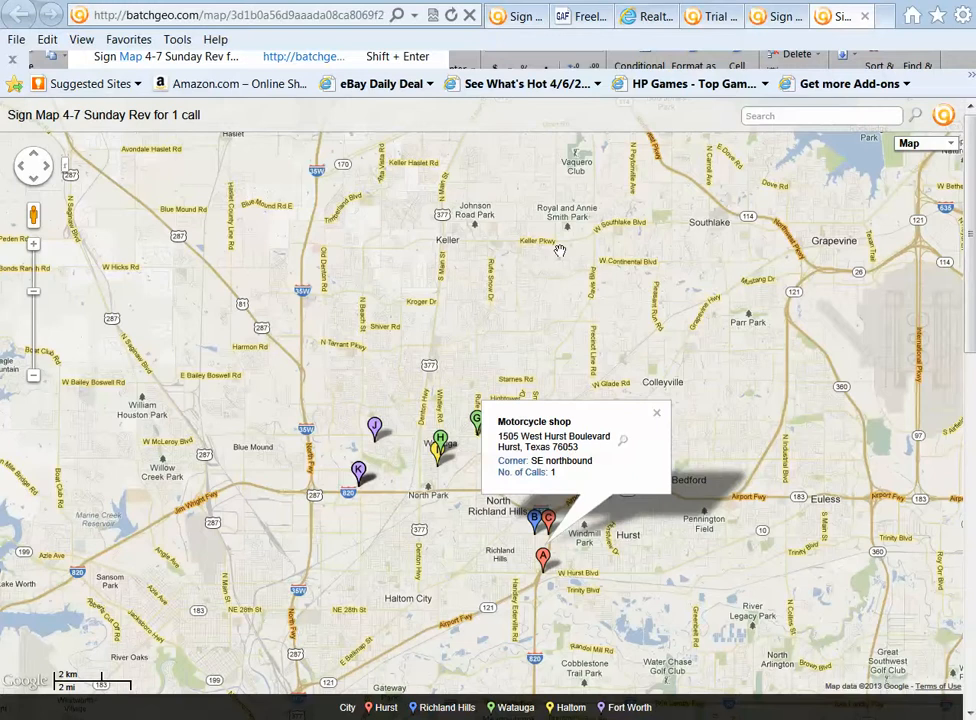
pyautogui.click(657, 415)
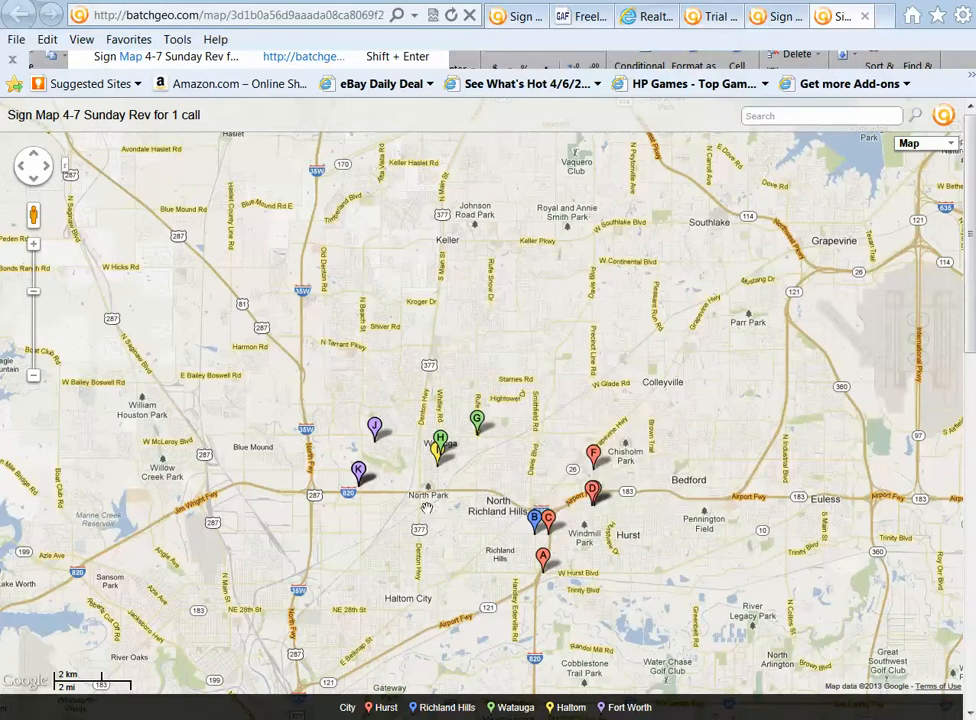
pyautogui.click(33, 246)
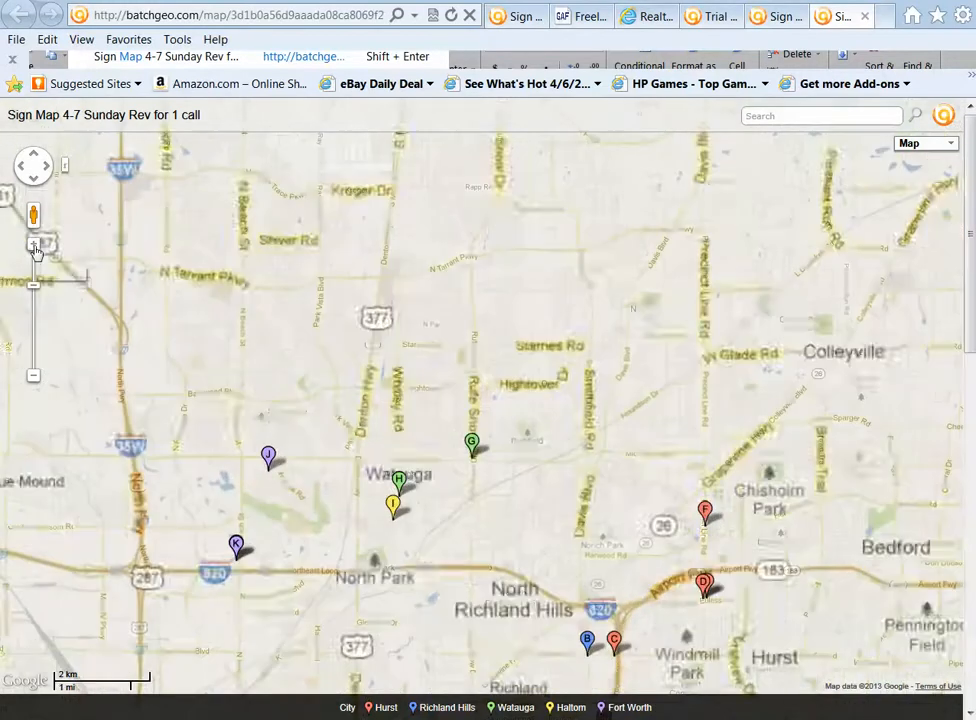
pyautogui.moveTo(534, 363); pyautogui.dragTo(549, 235)
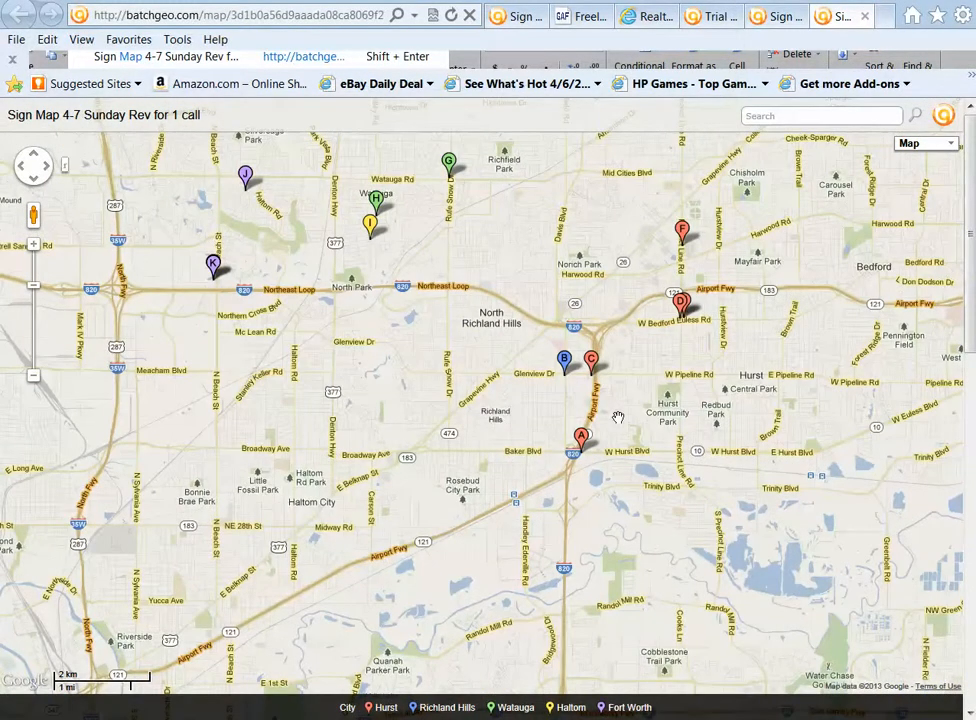